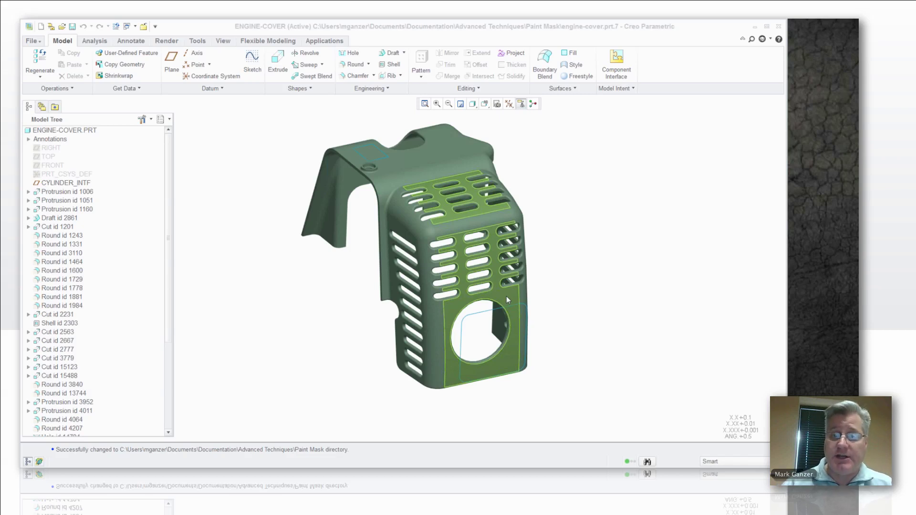
Redefine SKETCH_2 on the cover's top with diagonal cross-hatching at spacing 10 and angle 45
{"action": "left_click", "coordinate": [549, 292]}
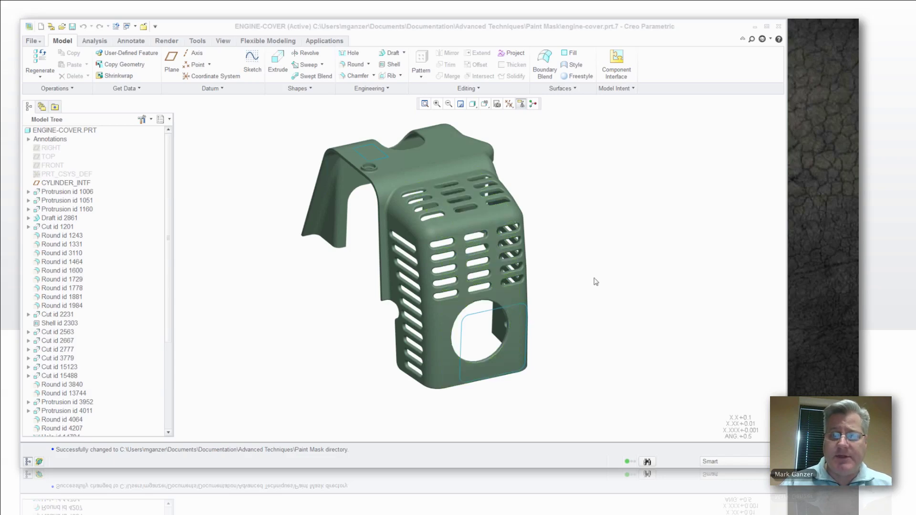
{"action": "middle_click_drag", "start_coordinate": [544, 189], "coordinate": [524, 184]}
{"action": "scroll", "coordinate": [414, 165], "scroll_direction": "up", "scroll_amount": 3}
{"action": "scroll", "coordinate": [413, 166], "scroll_direction": "up", "scroll_amount": 2}
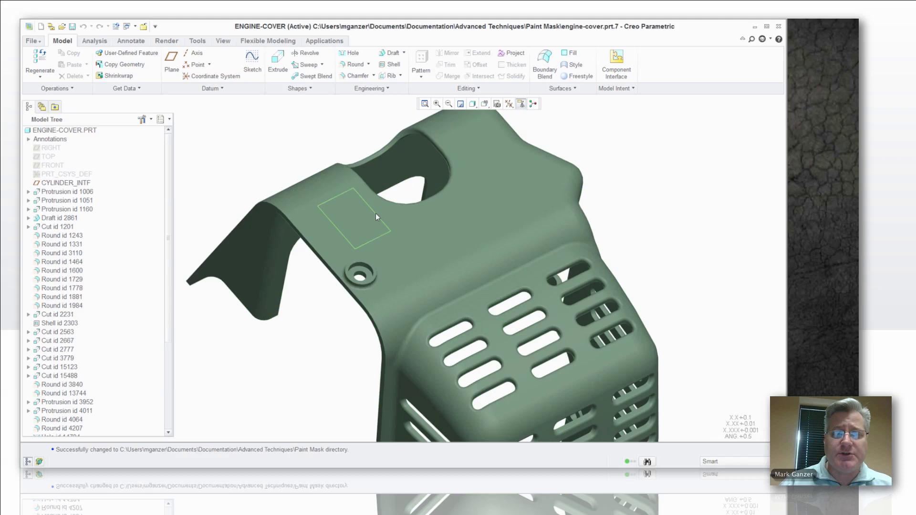
{"action": "left_click", "coordinate": [376, 213]}
{"action": "right_click", "coordinate": [286, 151]}
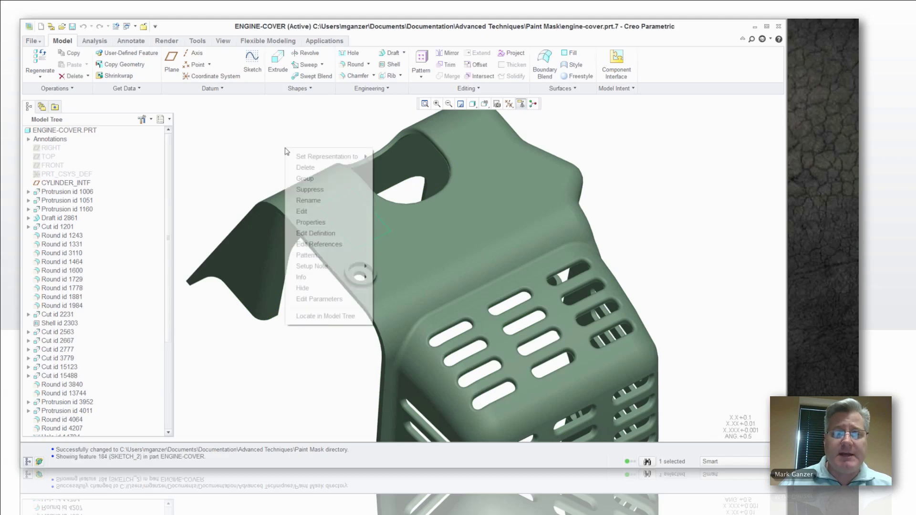
{"action": "middle_click_drag", "start_coordinate": [305, 179], "coordinate": [312, 231]}
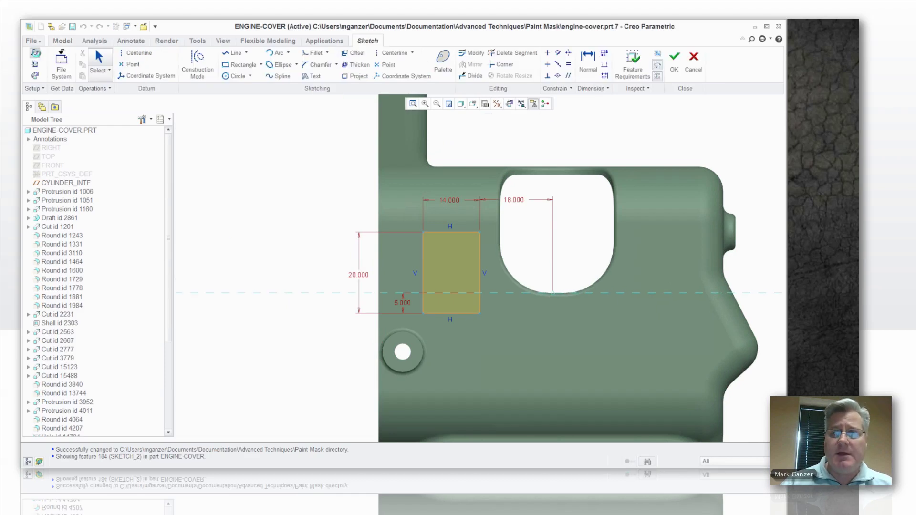
{"action": "left_click", "coordinate": [36, 55]}
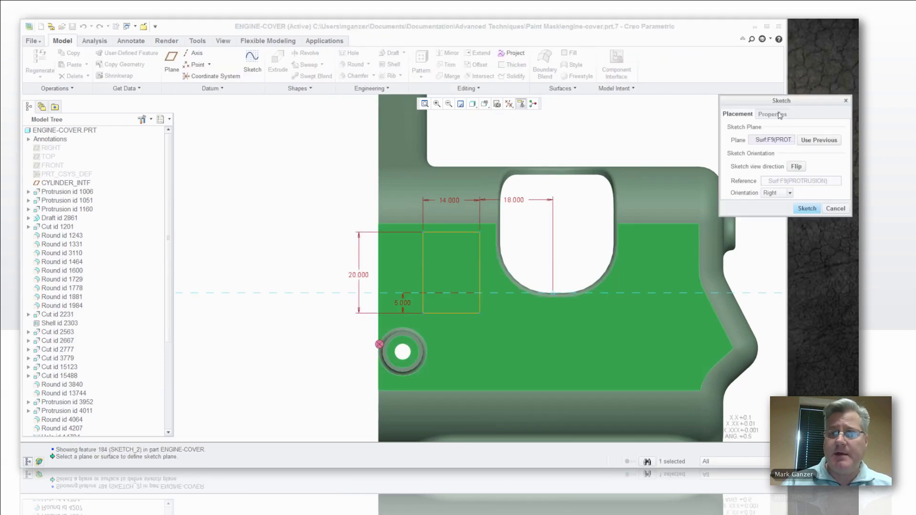
{"action": "left_click", "coordinate": [778, 115]}
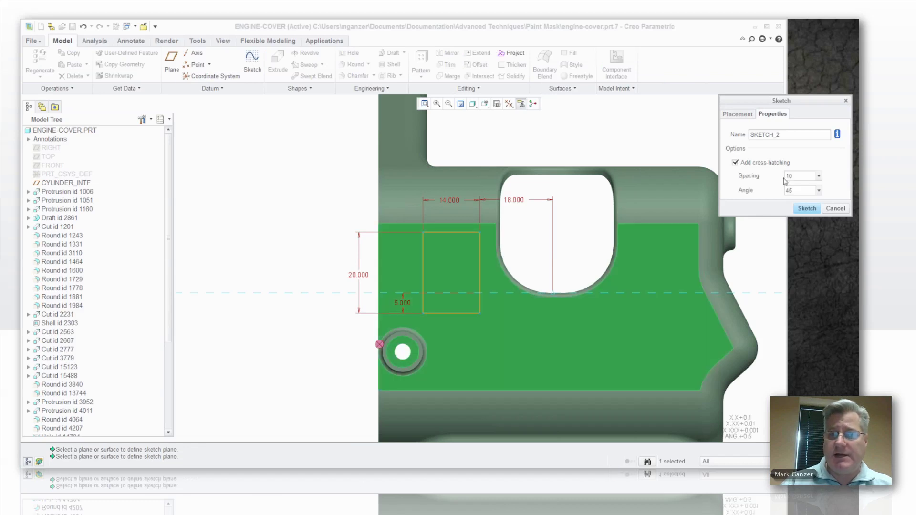
{"action": "left_click", "coordinate": [807, 209]}
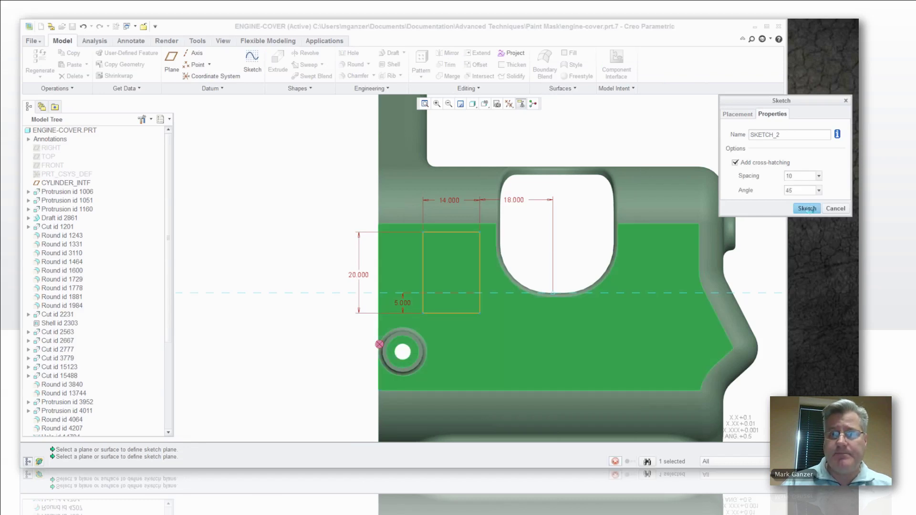
{"action": "left_click", "coordinate": [671, 63]}
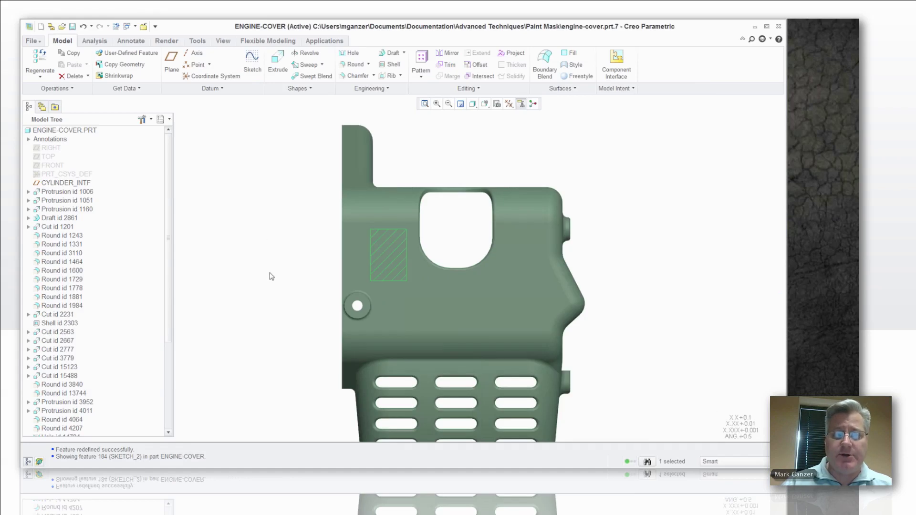
{"action": "mouse_move", "coordinate": [280, 268]}
{"action": "middle_mouse_down"}
{"action": "mouse_move", "coordinate": [296, 242]}
{"action": "mouse_move", "coordinate": [345, 244]}
{"action": "mouse_move", "coordinate": [314, 237]}
{"action": "mouse_move", "coordinate": [301, 241]}
{"action": "mouse_move", "coordinate": [317, 260]}
{"action": "mouse_move", "coordinate": [501, 245]}
{"action": "mouse_move", "coordinate": [549, 231]}
{"action": "mouse_move", "coordinate": [520, 244]}
{"action": "middle_mouse_up"}
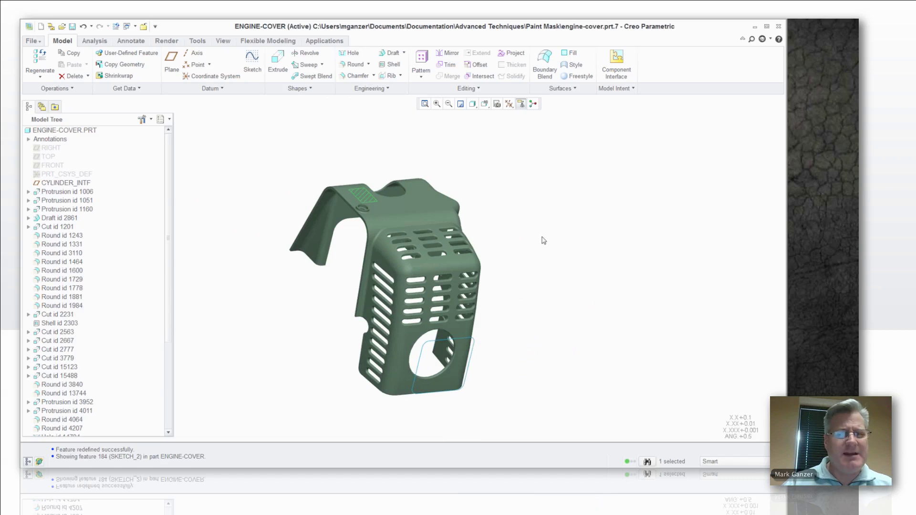
{"action": "scroll", "coordinate": [508, 284], "scroll_direction": "down", "scroll_amount": 2}
{"action": "scroll", "coordinate": [479, 330], "scroll_direction": "up", "scroll_amount": 4}
{"action": "middle_click_drag", "start_coordinate": [479, 331], "coordinate": [482, 296]}
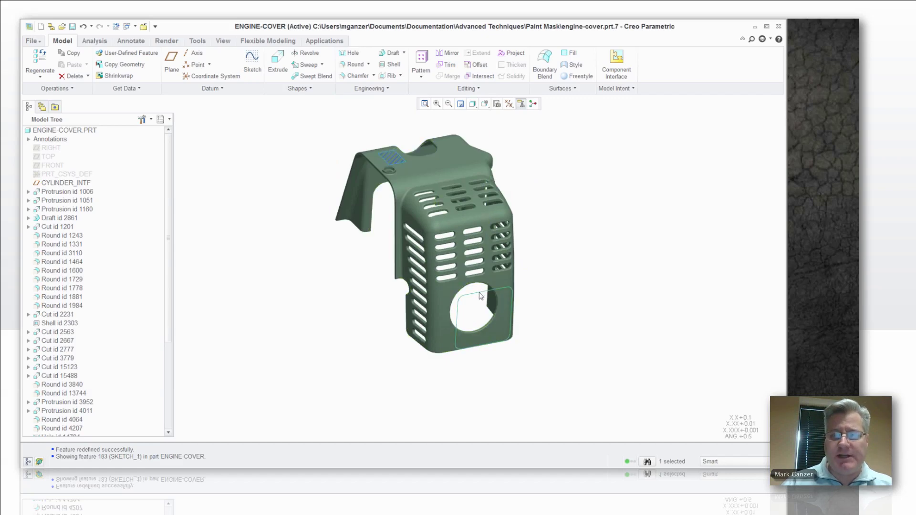
{"action": "scroll", "coordinate": [481, 296], "scroll_direction": "up", "scroll_amount": 4}
{"action": "scroll", "coordinate": [480, 296], "scroll_direction": "down", "scroll_amount": 2}
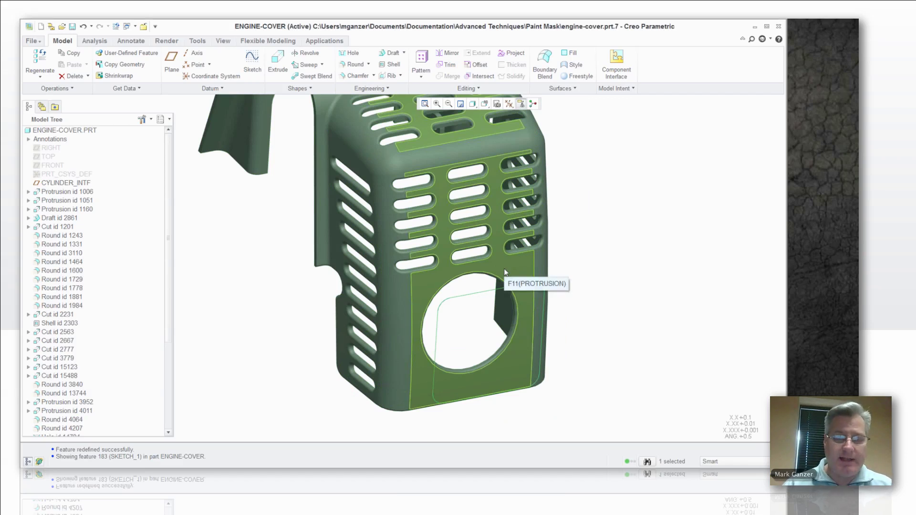
{"action": "scroll", "coordinate": [496, 269], "scroll_direction": "down", "scroll_amount": 4}
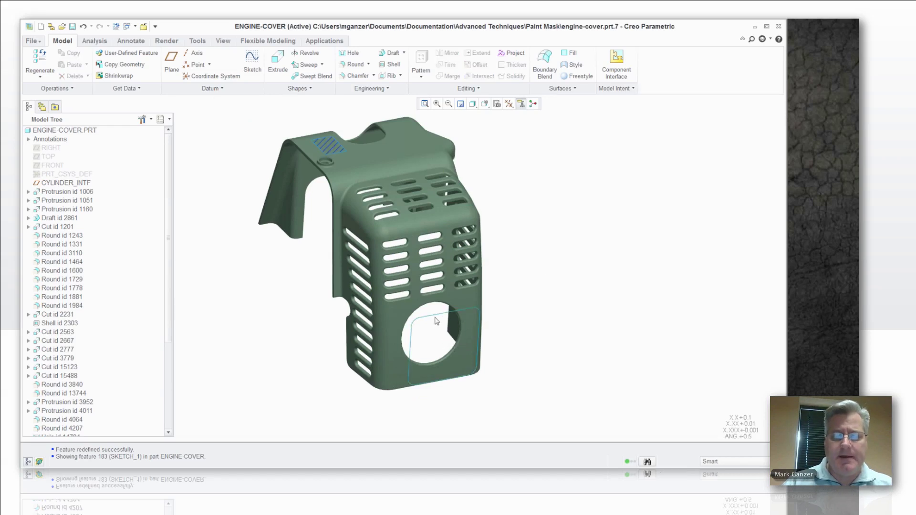
Redefine SKETCH_1 around the front opening with cross-hatching at spacing 10
{"action": "right_click", "coordinate": [213, 253]}
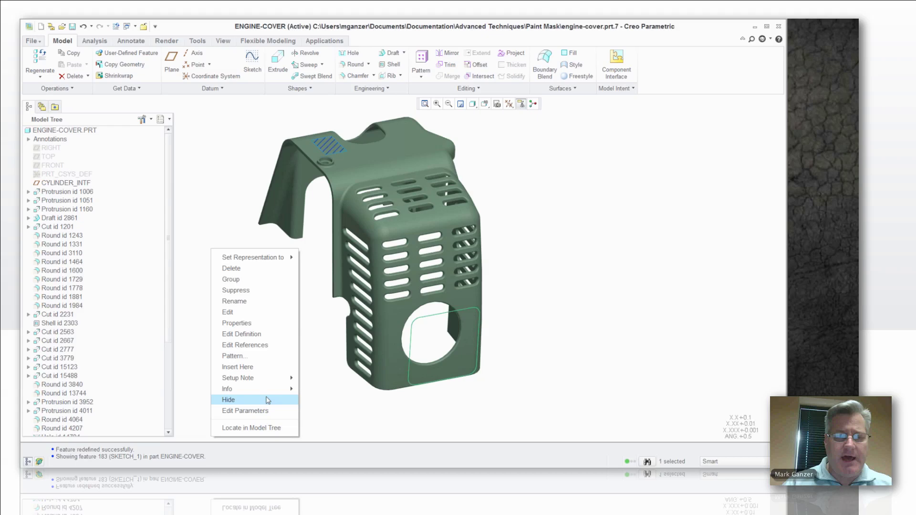
{"action": "left_click", "coordinate": [243, 334]}
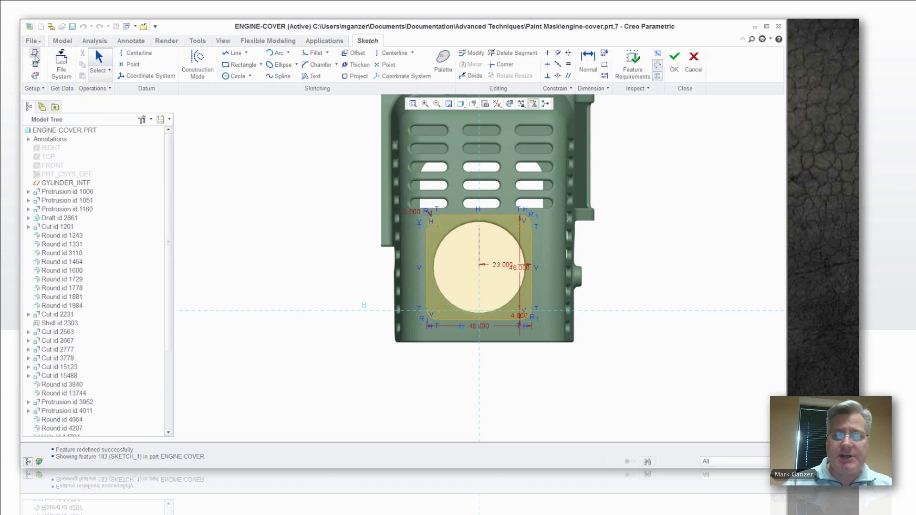
{"action": "left_click", "coordinate": [34, 54]}
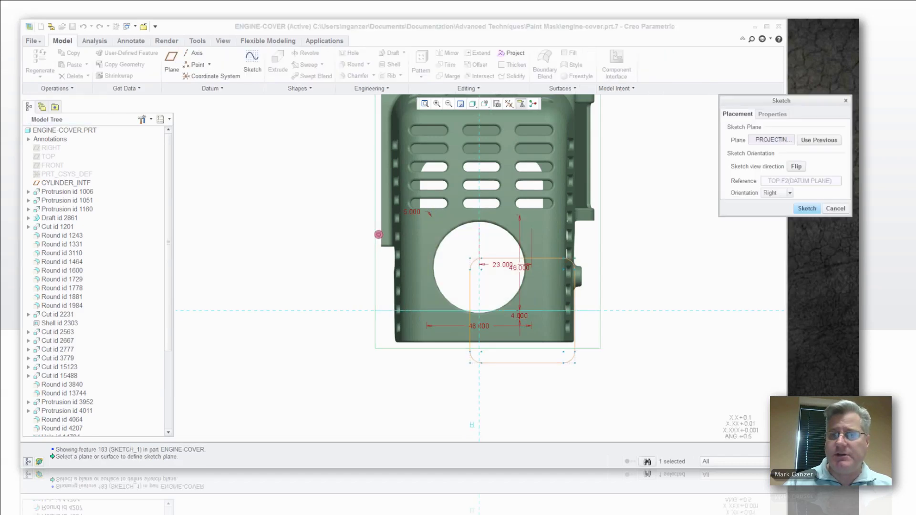
{"action": "left_click", "coordinate": [781, 114]}
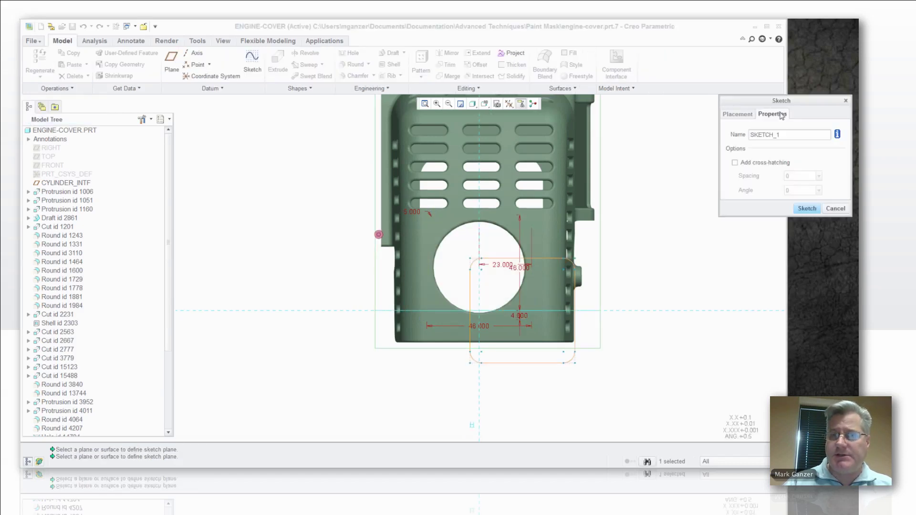
{"action": "left_click", "coordinate": [735, 162]}
{"action": "left_click", "coordinate": [790, 176]}
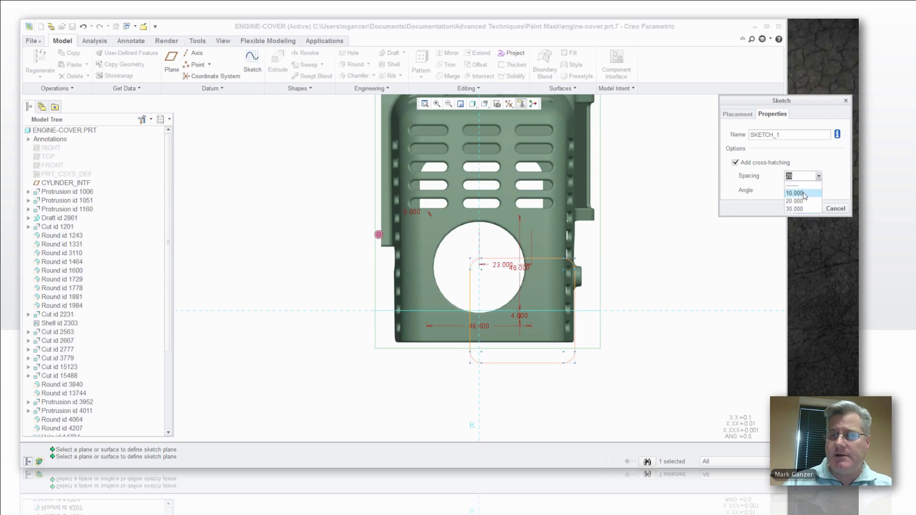
{"action": "left_click", "coordinate": [795, 194]}
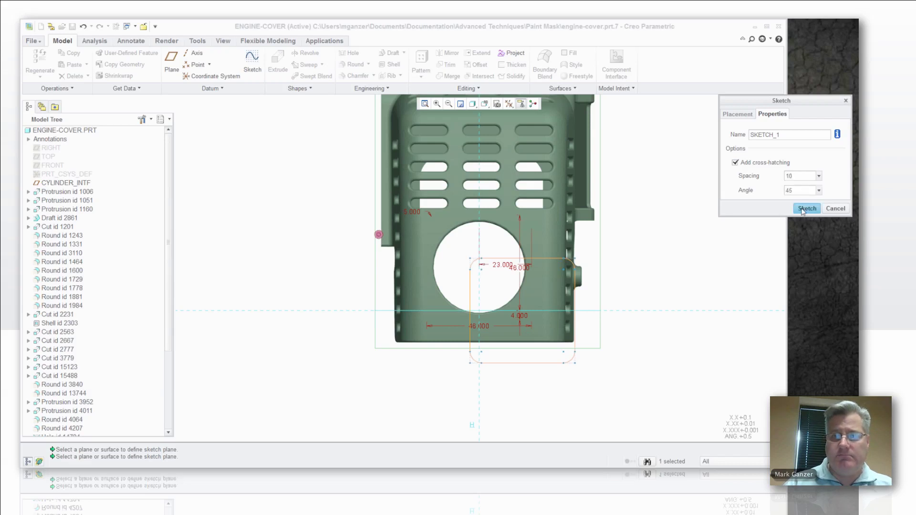
{"action": "left_click", "coordinate": [807, 209]}
{"action": "left_click", "coordinate": [673, 62]}
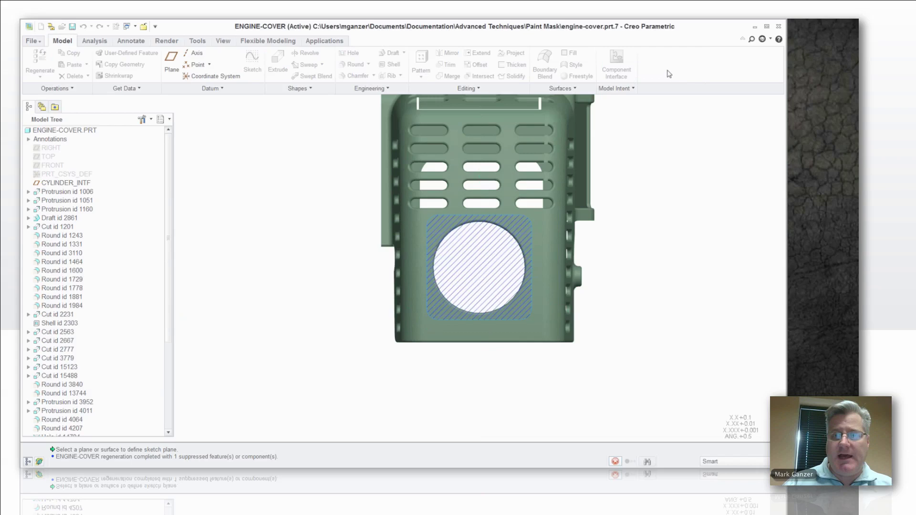
{"action": "mouse_move", "coordinate": [316, 259]}
{"action": "middle_mouse_down"}
{"action": "mouse_move", "coordinate": [344, 267]}
{"action": "mouse_move", "coordinate": [303, 313]}
{"action": "mouse_move", "coordinate": [311, 271]}
{"action": "middle_mouse_up"}
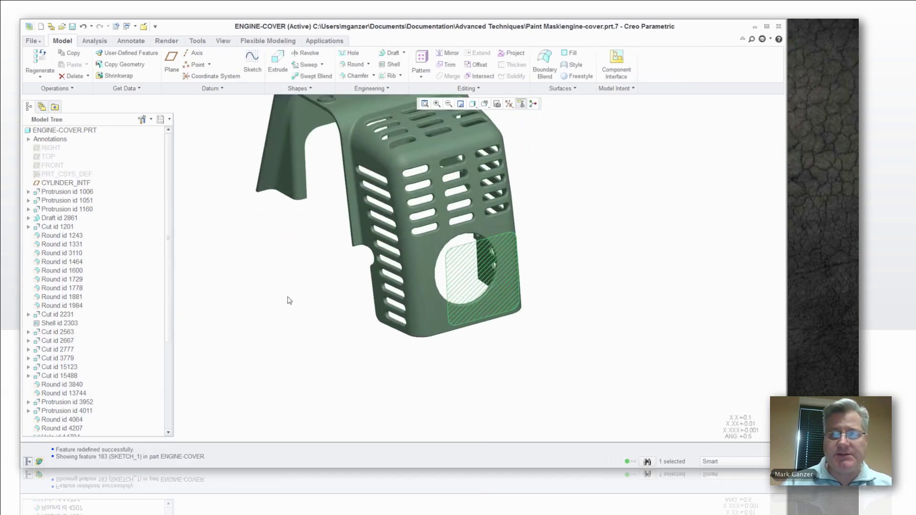
Project SKETCH_1 onto the cover's curved front surface, creating curve PROJECT_1
{"action": "middle_click_drag", "start_coordinate": [289, 301], "coordinate": [288, 294]}
{"action": "middle_click_drag", "start_coordinate": [260, 362], "coordinate": [257, 336]}
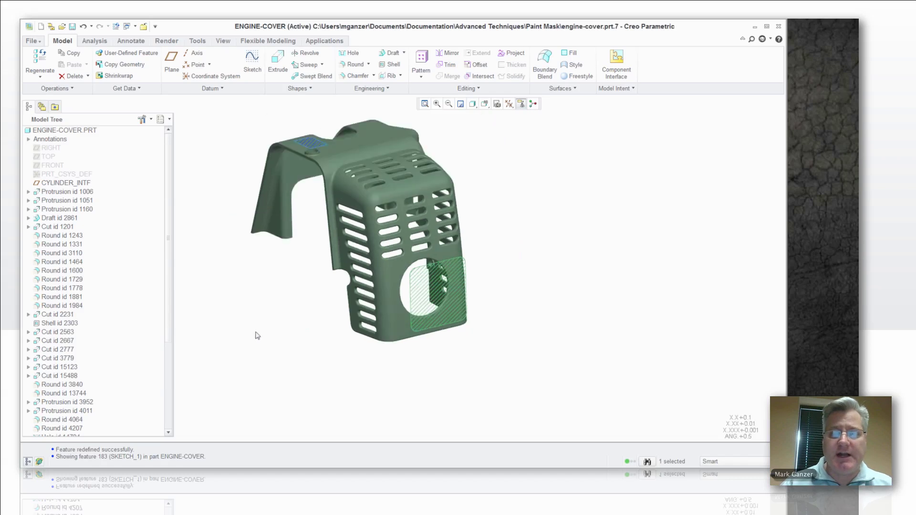
{"action": "left_click", "coordinate": [515, 54]}
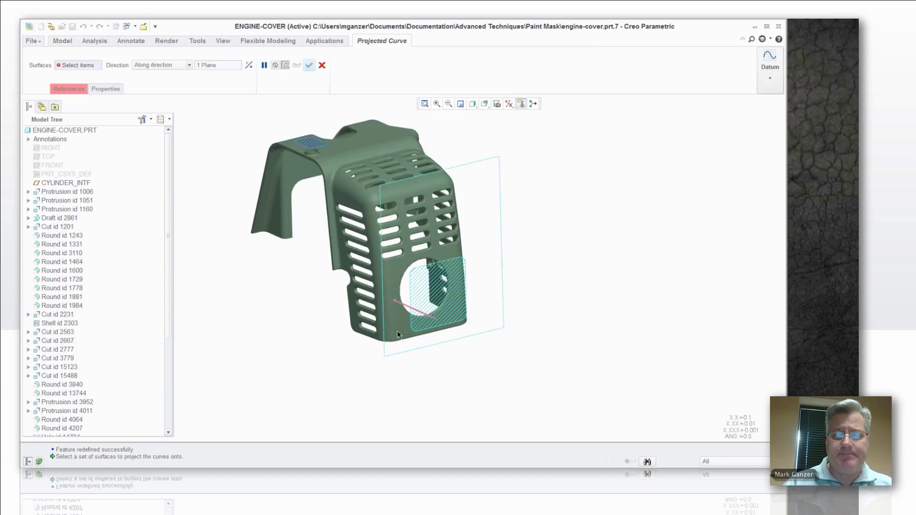
{"action": "left_click", "coordinate": [399, 270]}
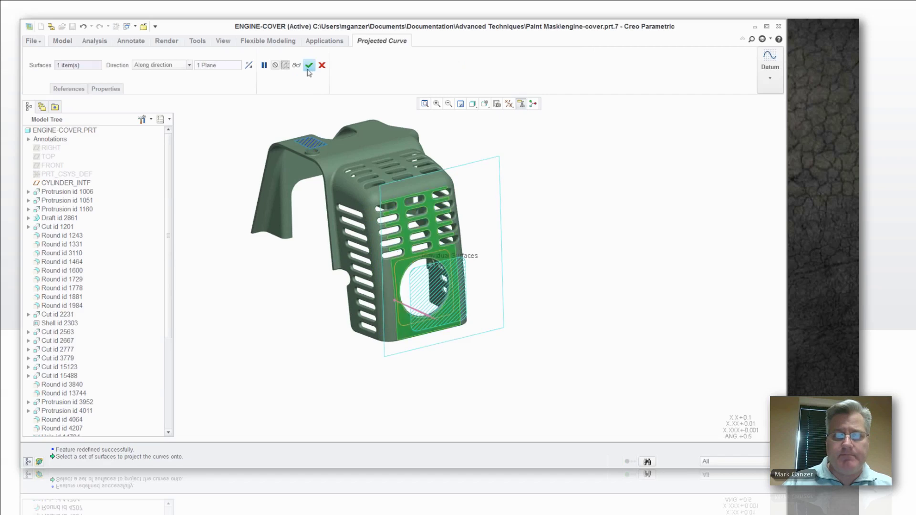
{"action": "left_click", "coordinate": [308, 66]}
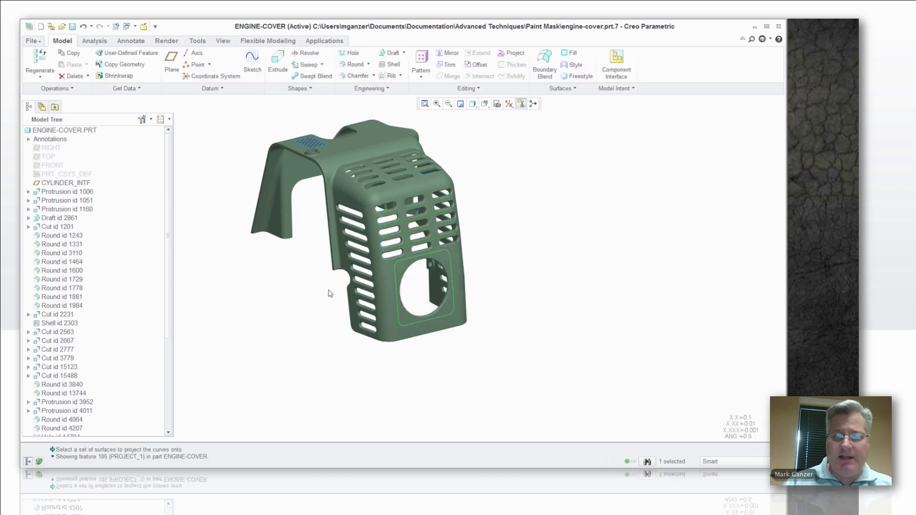
{"action": "scroll", "coordinate": [332, 268], "scroll_direction": "up", "scroll_amount": 3}
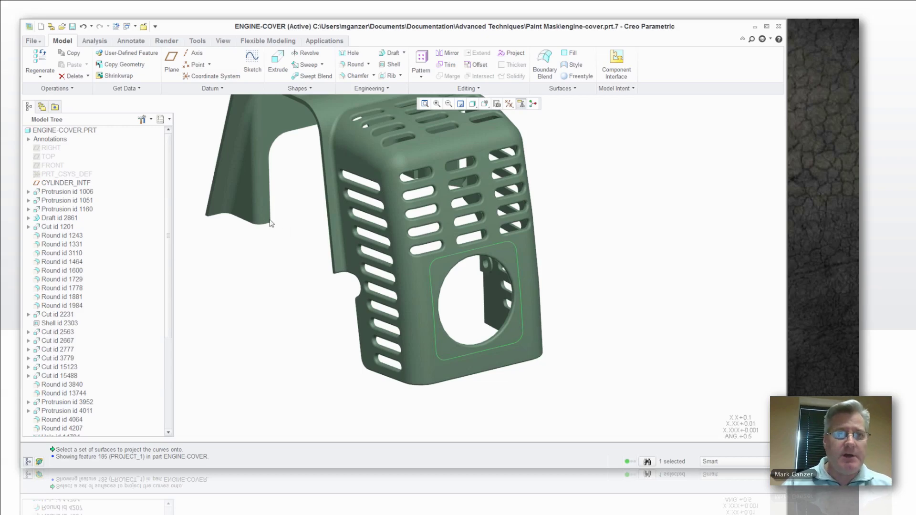
{"action": "left_click", "coordinate": [82, 26]}
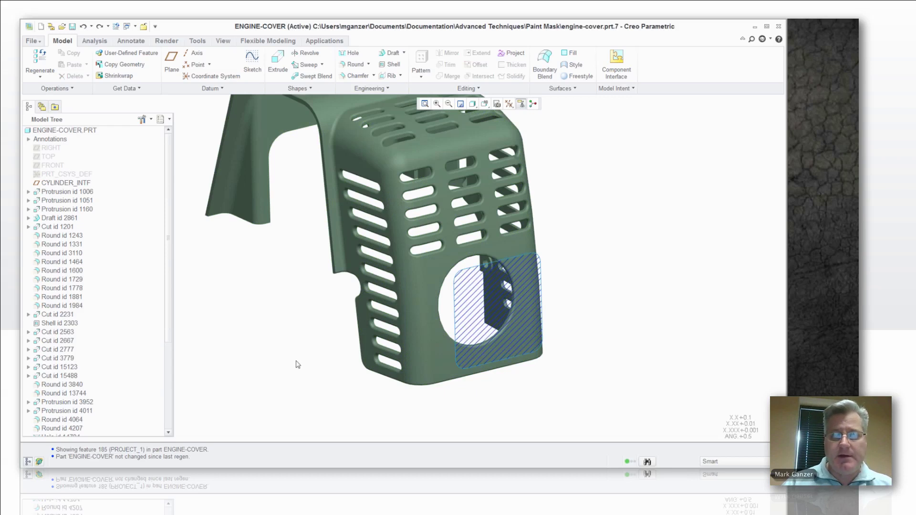
{"action": "left_click_drag", "start_coordinate": [169, 296], "coordinate": [170, 407]}
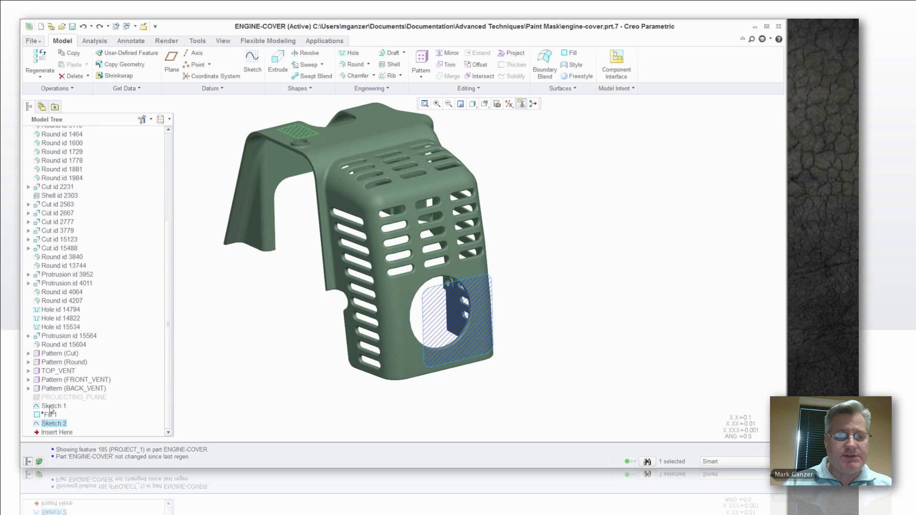
{"action": "left_click", "coordinate": [50, 406]}
{"action": "right_click", "coordinate": [50, 406]}
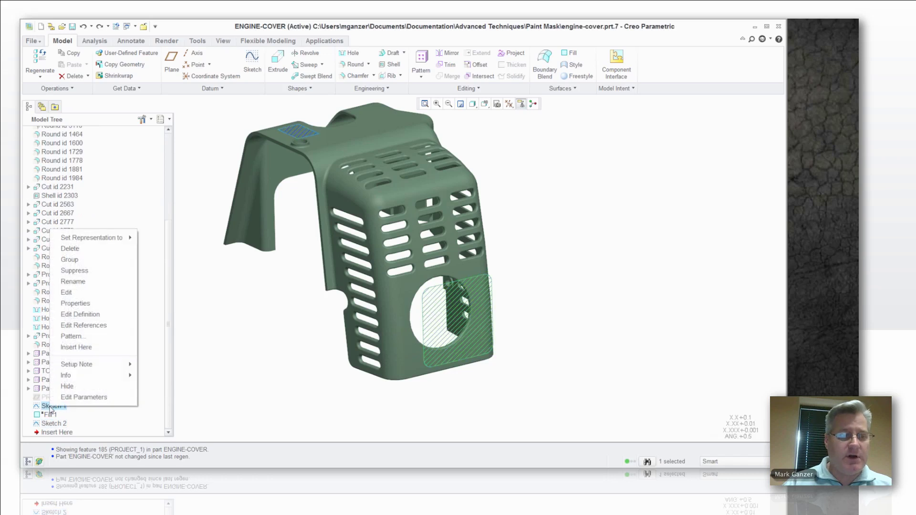
{"action": "left_click", "coordinate": [95, 315]}
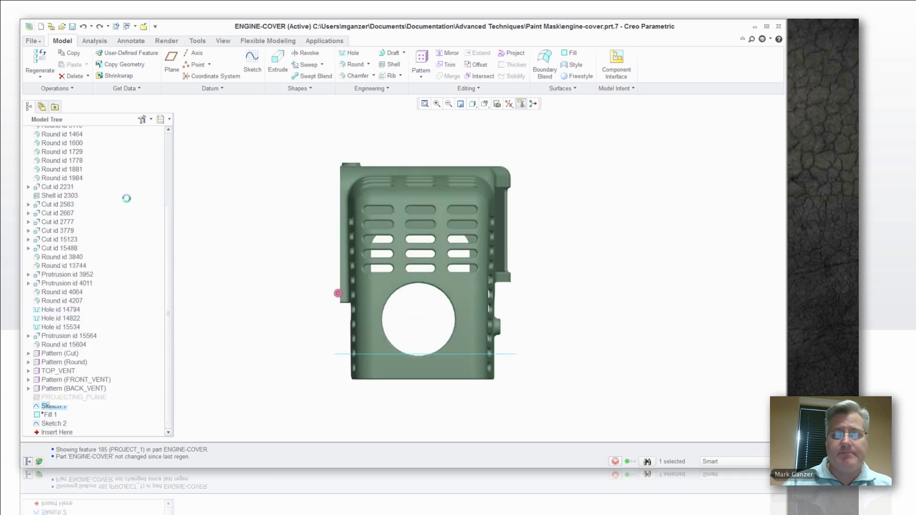
{"action": "left_click", "coordinate": [35, 54]}
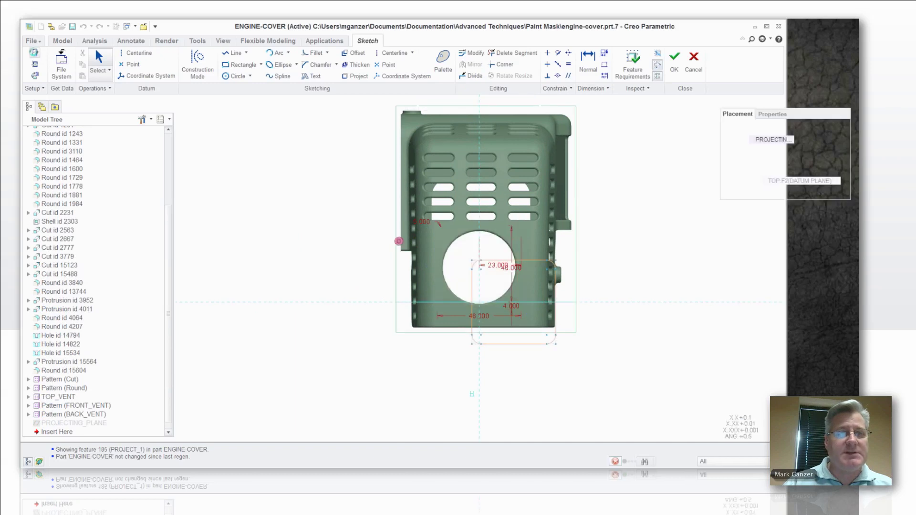
{"action": "left_click", "coordinate": [786, 116]}
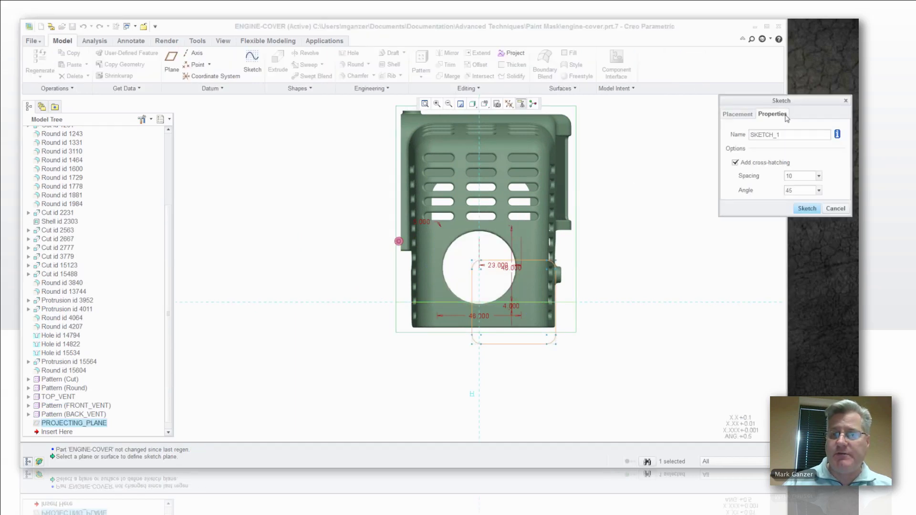
{"action": "left_click", "coordinate": [735, 163]}
{"action": "left_click", "coordinate": [807, 209]}
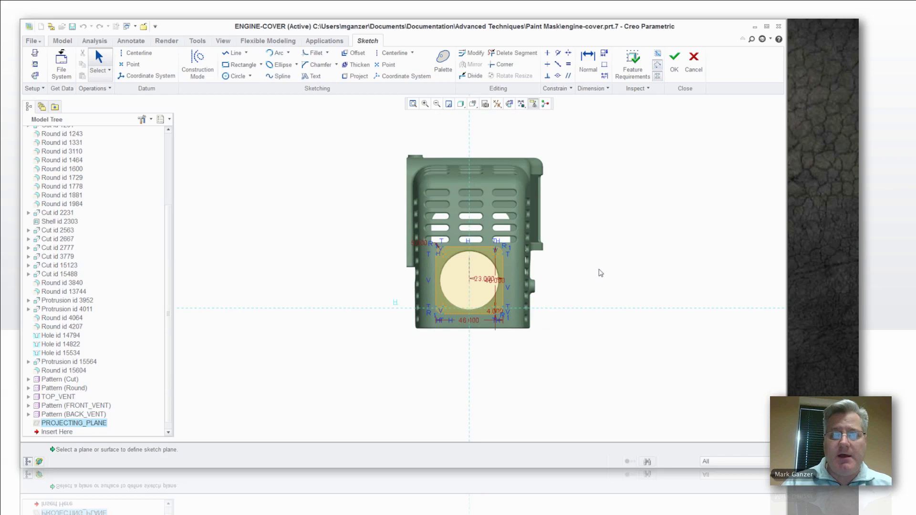
{"action": "scroll", "coordinate": [591, 257], "scroll_direction": "up", "scroll_amount": 2}
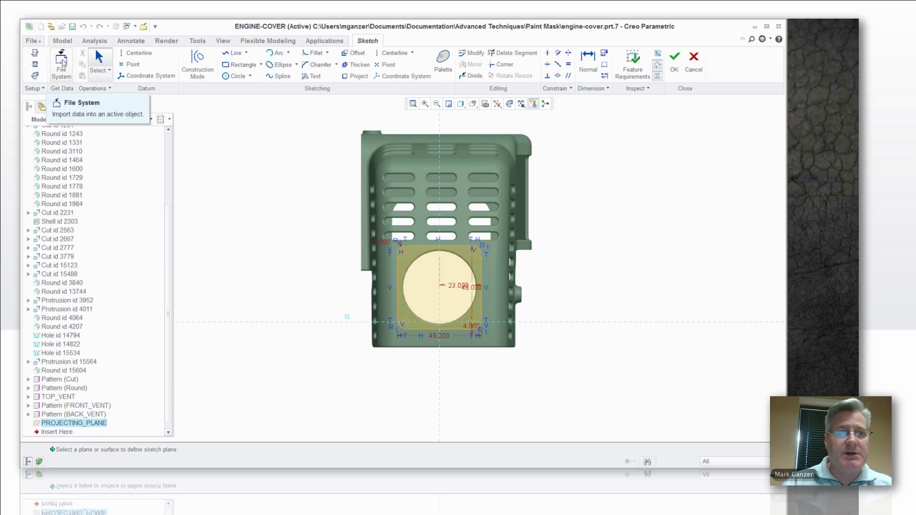
Copy 14 lines of the 0.50-spacing hatch from hatch_drawing.drw into the sketch
{"action": "left_click", "coordinate": [62, 64]}
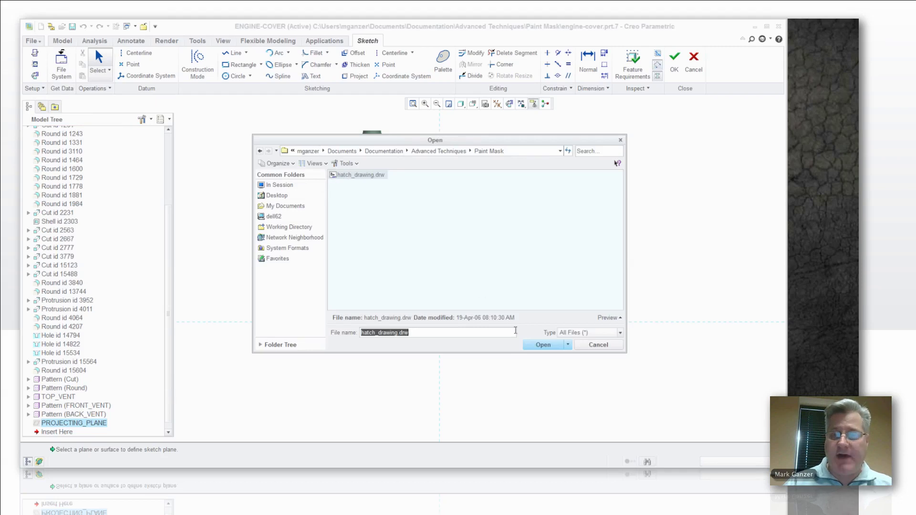
{"action": "left_click", "coordinate": [547, 347]}
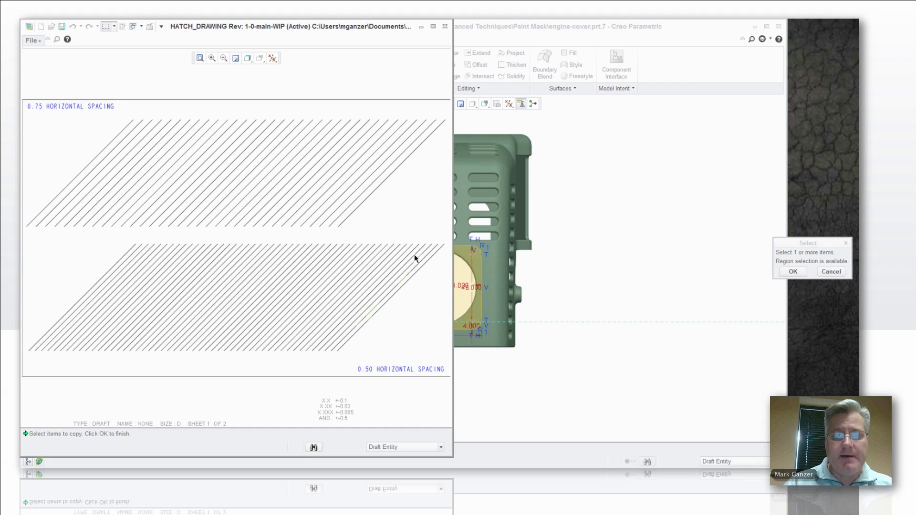
{"action": "mouse_move", "coordinate": [426, 362]}
{"action": "left_mouse_down"}
{"action": "mouse_move", "coordinate": [405, 309]}
{"action": "mouse_move", "coordinate": [225, 239]}
{"action": "left_mouse_up"}
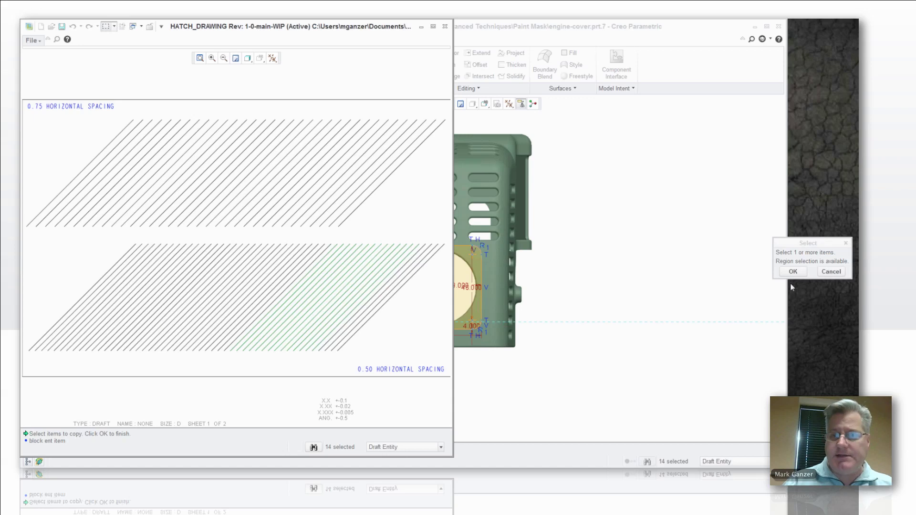
{"action": "left_click", "coordinate": [801, 273]}
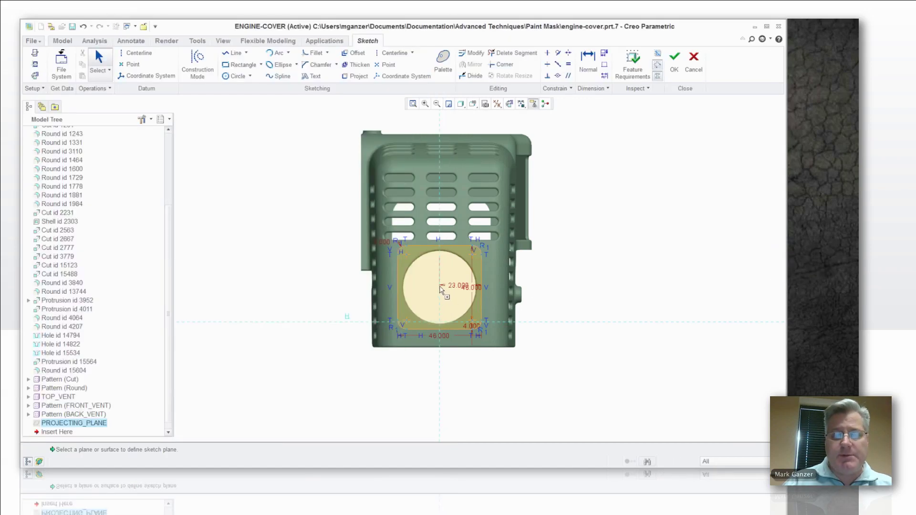
Place the copied hatch lines over the circle and scale them up to about 12.26
{"action": "left_click", "coordinate": [440, 289]}
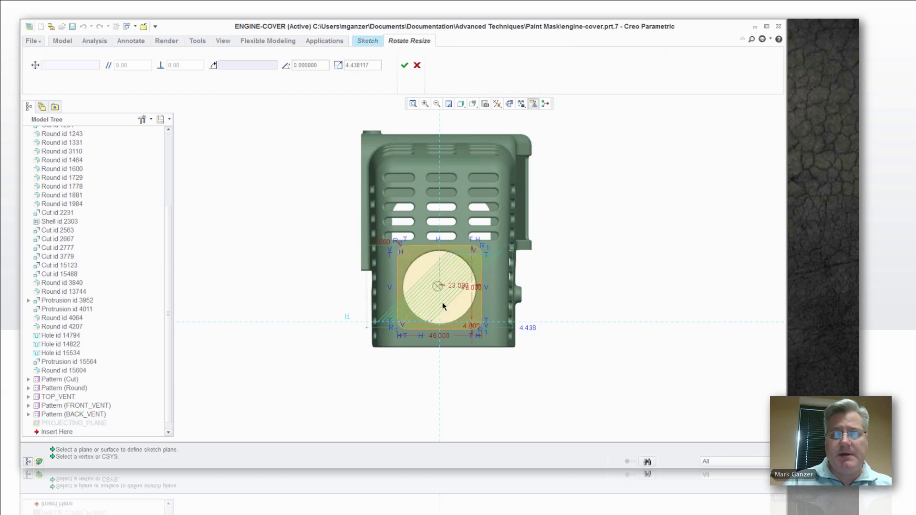
{"action": "scroll", "coordinate": [443, 306], "scroll_direction": "down", "scroll_amount": 3}
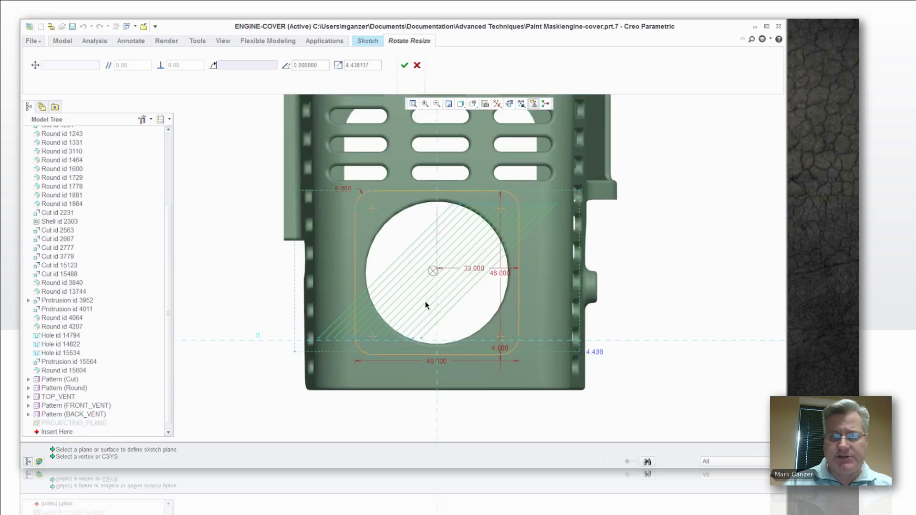
{"action": "scroll", "coordinate": [427, 306], "scroll_direction": "up", "scroll_amount": 1}
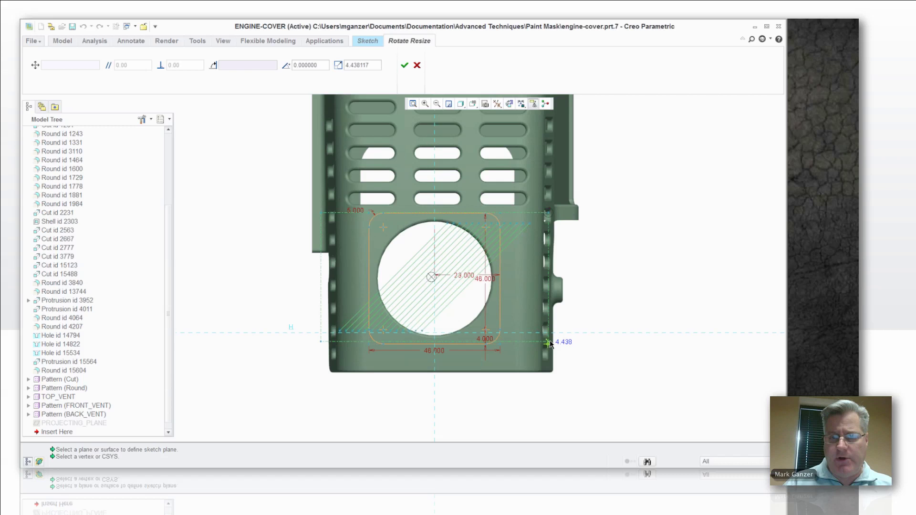
{"action": "scroll", "coordinate": [550, 341], "scroll_direction": "down", "scroll_amount": 2}
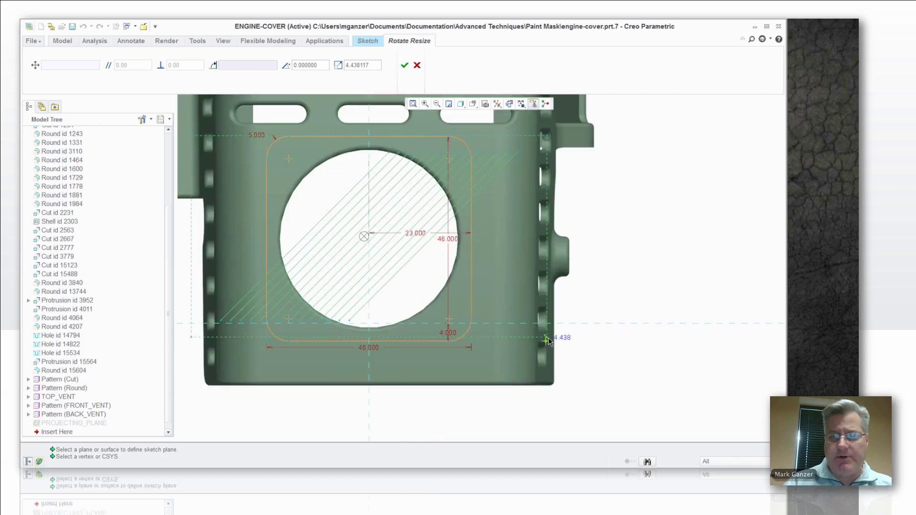
{"action": "mouse_move", "coordinate": [549, 341]}
{"action": "left_mouse_down"}
{"action": "mouse_move", "coordinate": [620, 377]}
{"action": "mouse_move", "coordinate": [693, 442]}
{"action": "mouse_move", "coordinate": [754, 472]}
{"action": "mouse_move", "coordinate": [825, 490]}
{"action": "left_mouse_up"}
{"action": "scroll", "coordinate": [513, 259], "scroll_direction": "up", "scroll_amount": 2}
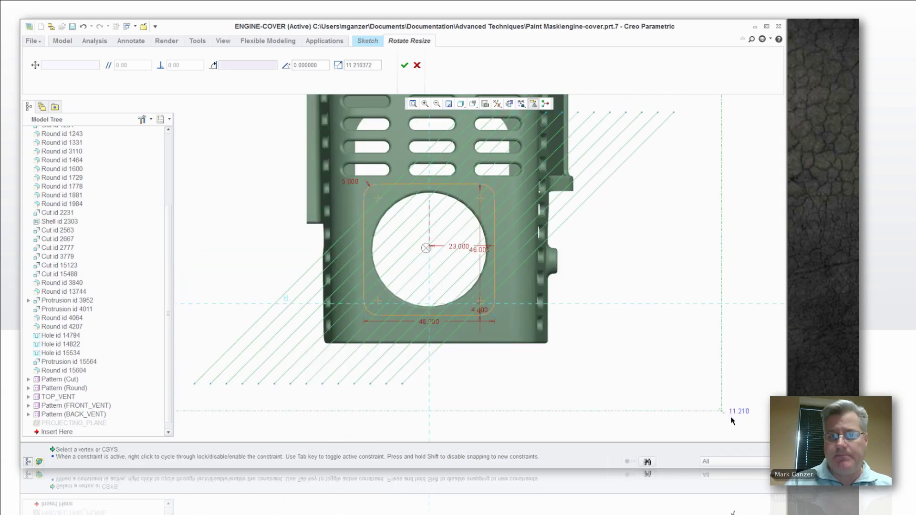
{"action": "left_click_drag", "start_coordinate": [722, 409], "coordinate": [749, 426]}
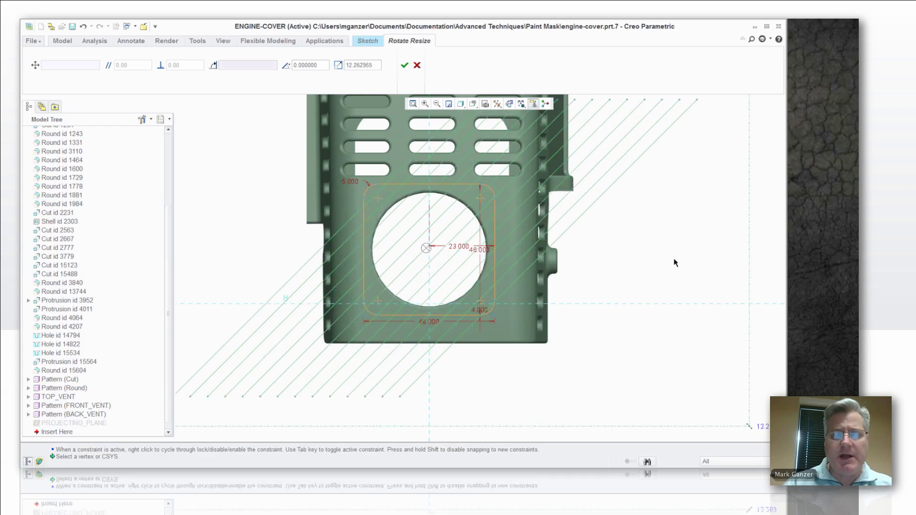
Accept the hatch placement and trim line ends beyond the square's top and right
{"action": "left_click", "coordinate": [404, 65]}
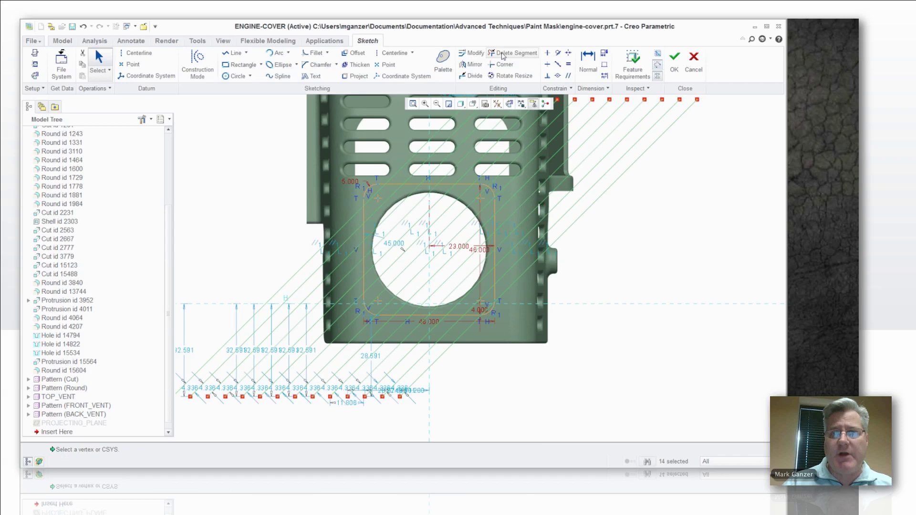
{"action": "left_click", "coordinate": [503, 54]}
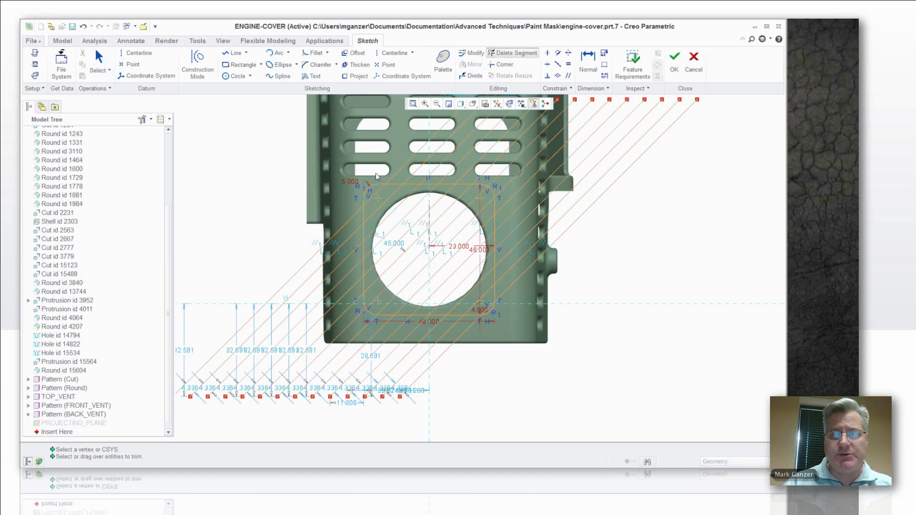
{"action": "mouse_move", "coordinate": [390, 179]}
{"action": "left_mouse_down"}
{"action": "mouse_move", "coordinate": [486, 173]}
{"action": "mouse_move", "coordinate": [511, 187]}
{"action": "mouse_move", "coordinate": [512, 290]}
{"action": "mouse_move", "coordinate": [496, 337]}
{"action": "left_mouse_up"}
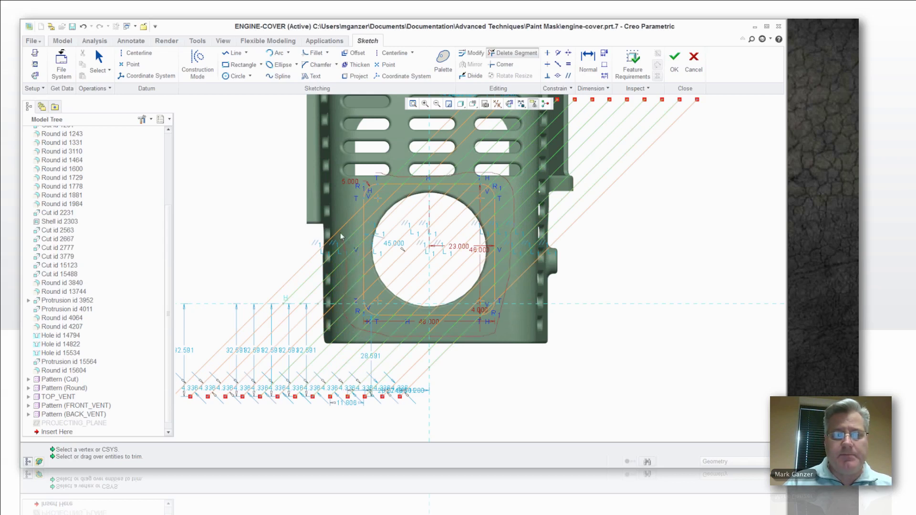
{"action": "scroll", "coordinate": [324, 258], "scroll_direction": "up", "scroll_amount": 2}
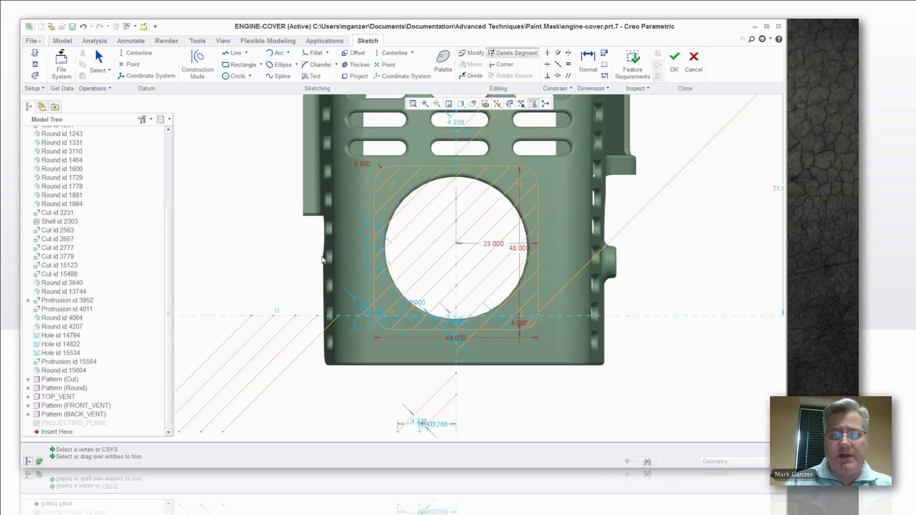
{"action": "scroll", "coordinate": [323, 259], "scroll_direction": "up", "scroll_amount": 2}
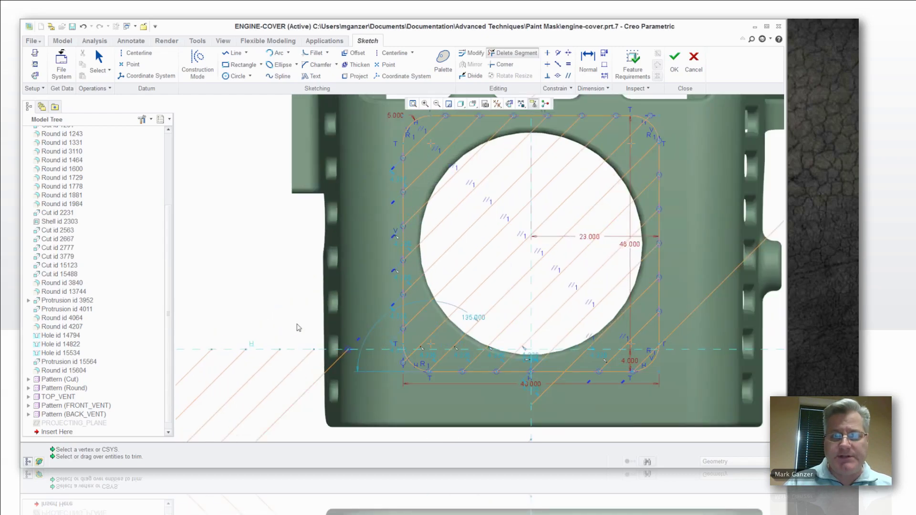
{"action": "scroll", "coordinate": [391, 341], "scroll_direction": "down", "scroll_amount": 3}
{"action": "scroll", "coordinate": [364, 356], "scroll_direction": "up", "scroll_amount": 4}
{"action": "scroll", "coordinate": [364, 356], "scroll_direction": "up", "scroll_amount": 3}
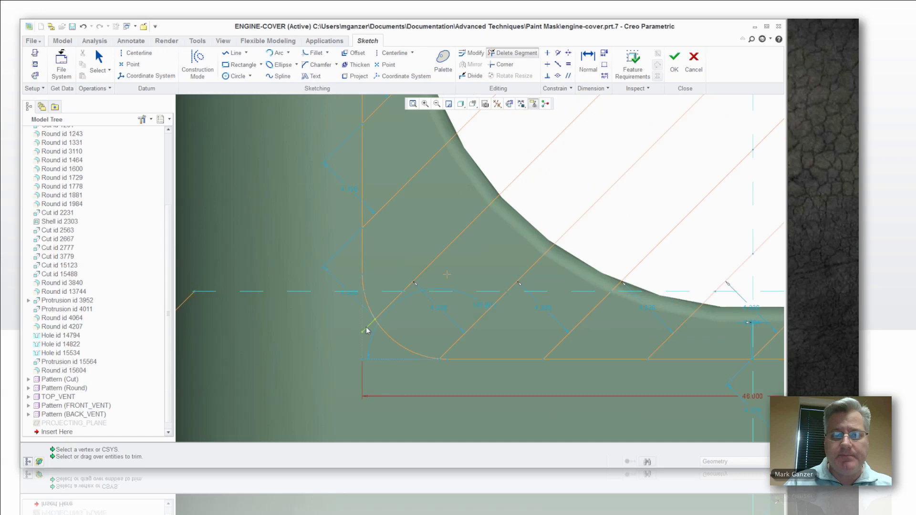
{"action": "scroll", "coordinate": [291, 341], "scroll_direction": "down", "scroll_amount": 2}
{"action": "scroll", "coordinate": [288, 340], "scroll_direction": "down", "scroll_amount": 3}
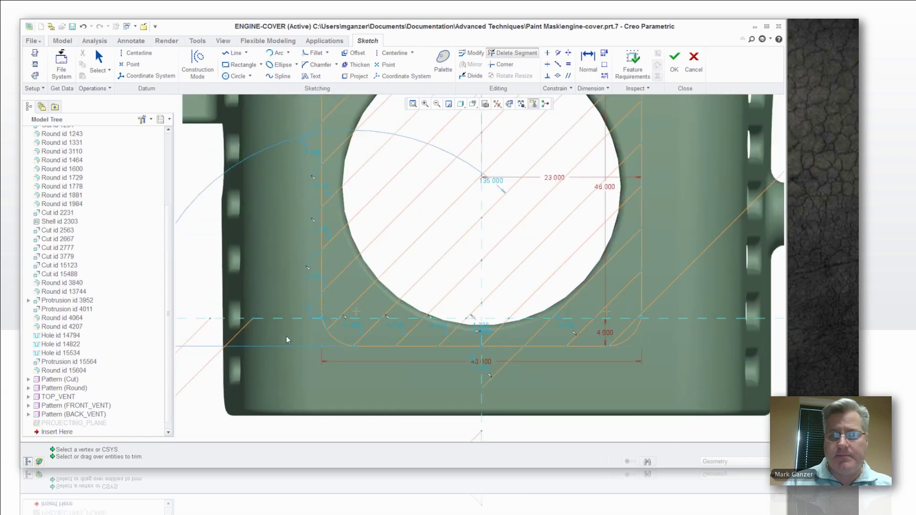
{"action": "scroll", "coordinate": [539, 232], "scroll_direction": "down", "scroll_amount": 1}
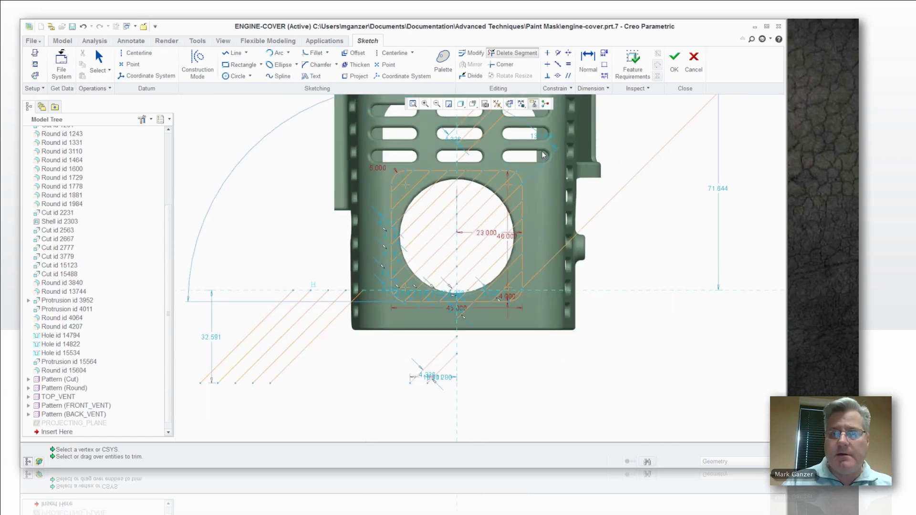
{"action": "scroll", "coordinate": [462, 216], "scroll_direction": "up", "scroll_amount": 4}
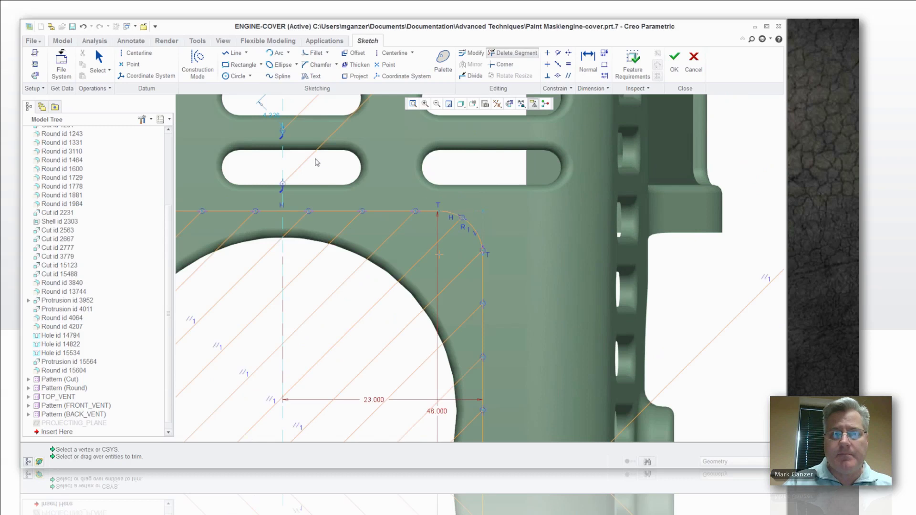
{"action": "scroll", "coordinate": [420, 224], "scroll_direction": "down", "scroll_amount": 2}
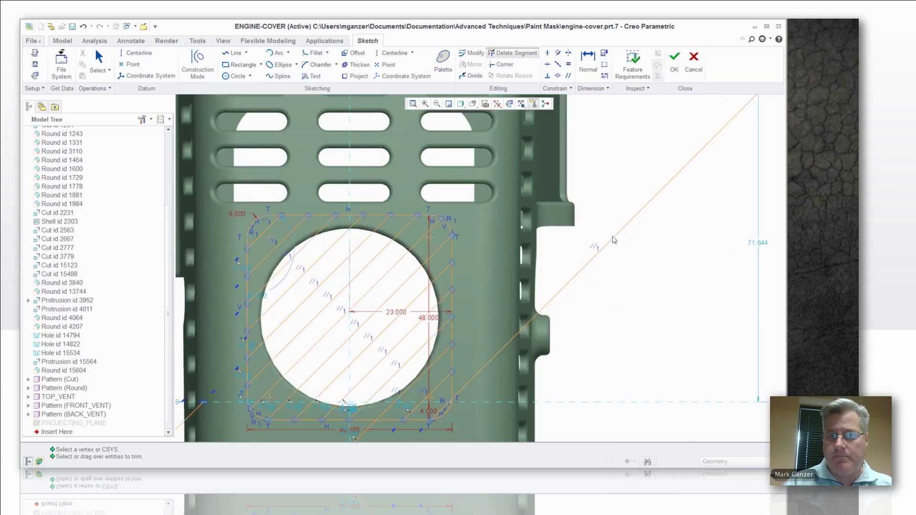
Trim the long stray diagonal and the lines hanging below the rounded square
{"action": "left_click", "coordinate": [617, 240]}
{"action": "scroll", "coordinate": [505, 248], "scroll_direction": "down", "scroll_amount": 2}
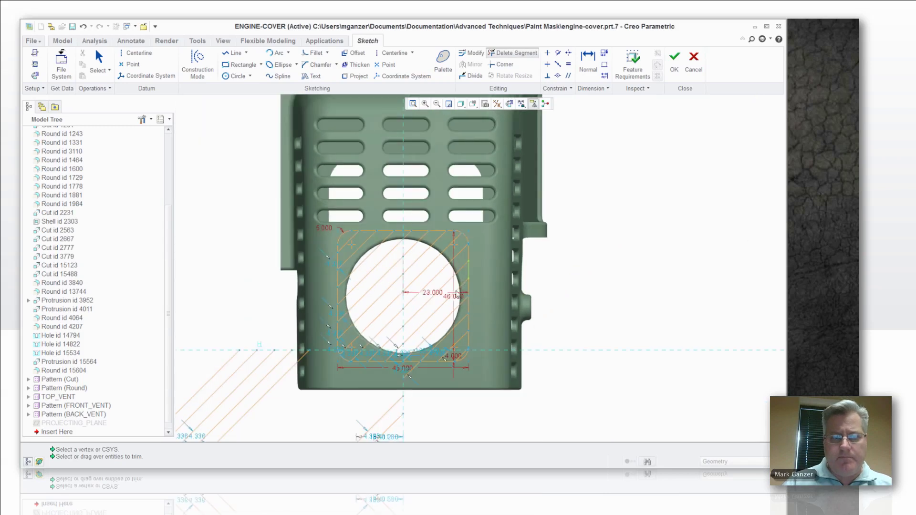
{"action": "left_click_drag", "start_coordinate": [271, 423], "coordinate": [210, 362]}
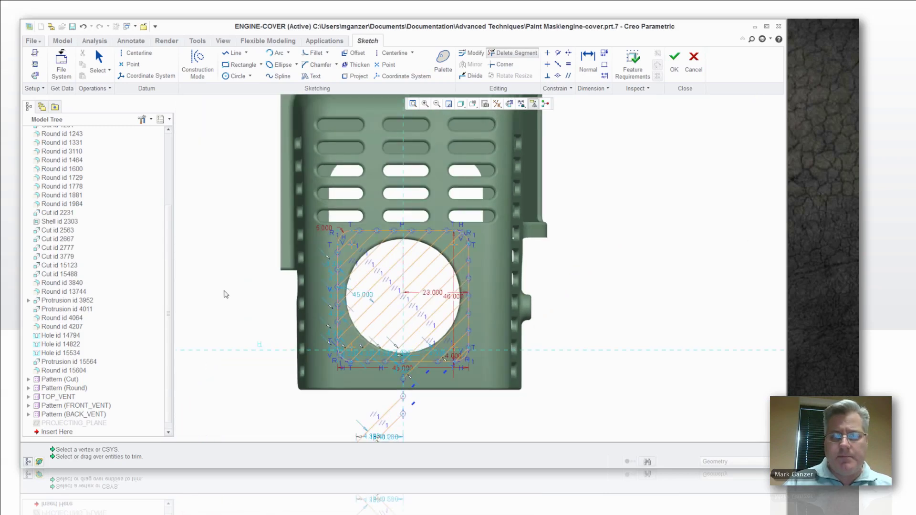
{"action": "scroll", "coordinate": [226, 294], "scroll_direction": "down", "scroll_amount": 1}
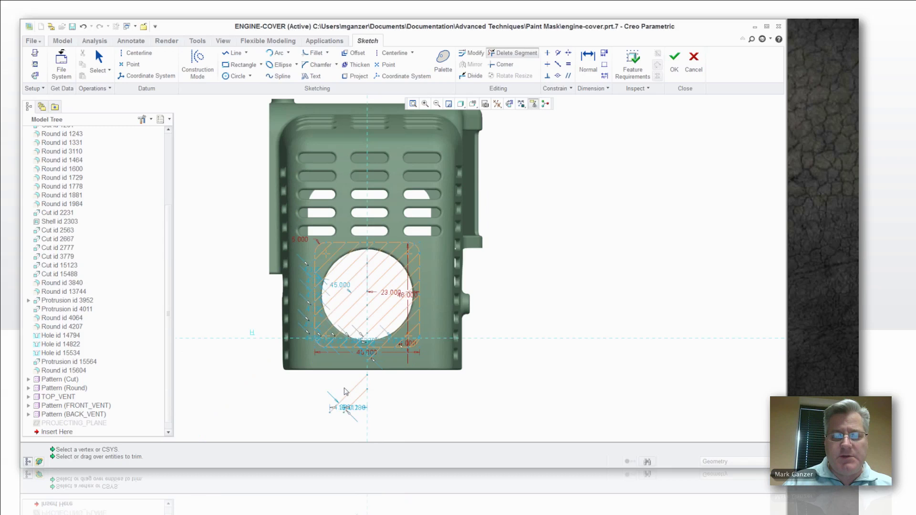
{"action": "left_click", "coordinate": [345, 397]}
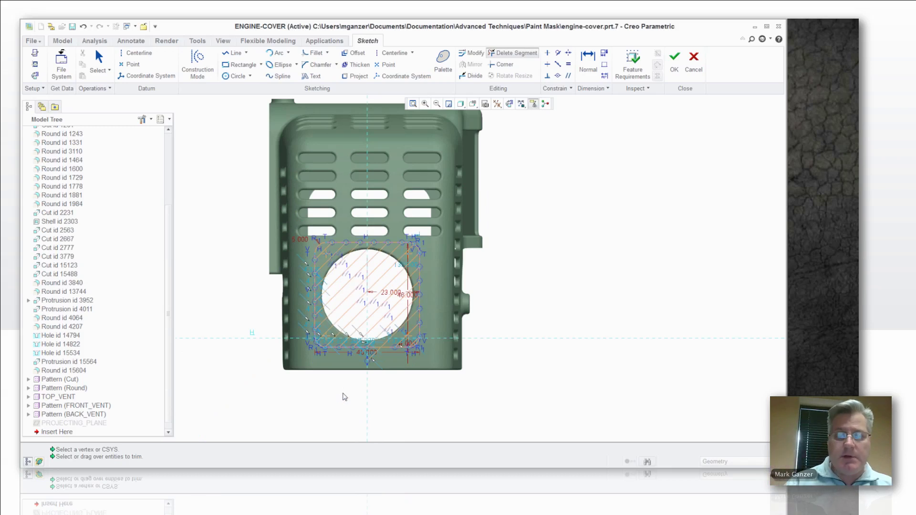
{"action": "scroll", "coordinate": [349, 382], "scroll_direction": "up", "scroll_amount": 3}
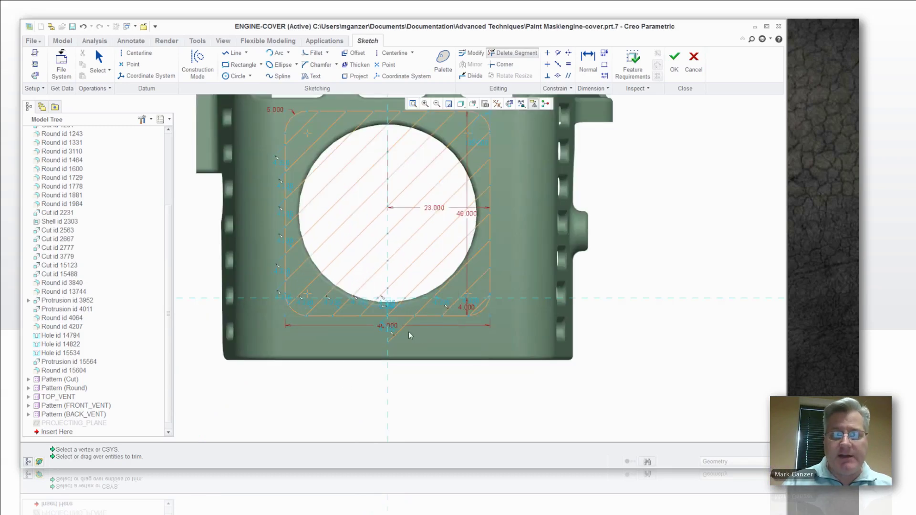
{"action": "scroll", "coordinate": [386, 377], "scroll_direction": "down", "scroll_amount": 1}
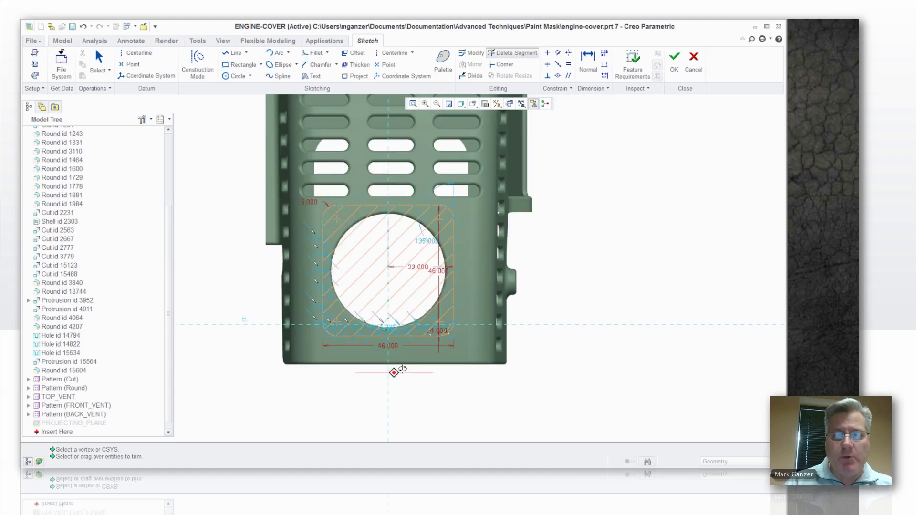
{"action": "middle_click_drag", "start_coordinate": [396, 371], "coordinate": [450, 402]}
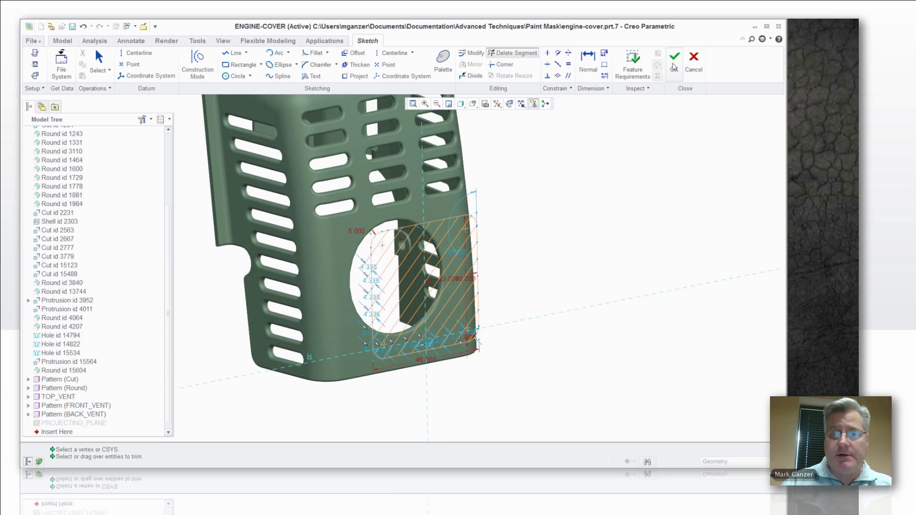
Finish the hatch sketch and project it onto the cover's front face
{"action": "left_click", "coordinate": [674, 62]}
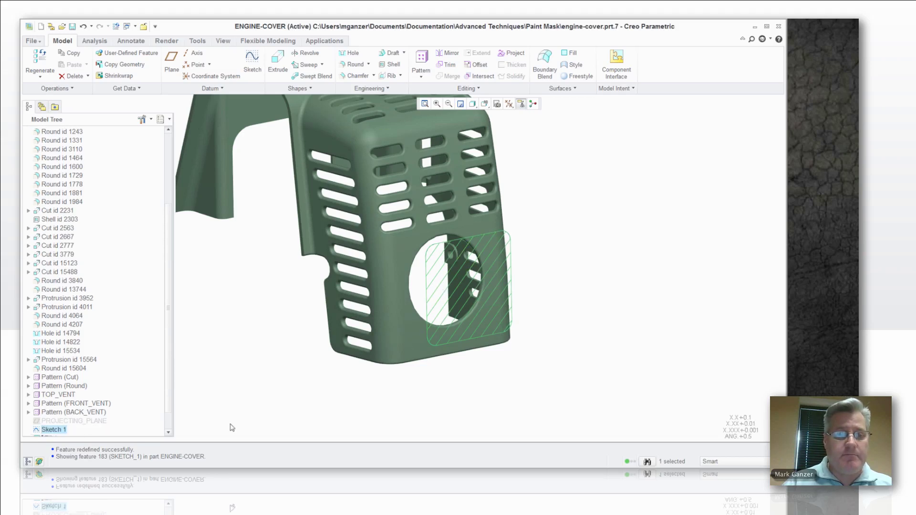
{"action": "left_click", "coordinate": [514, 54]}
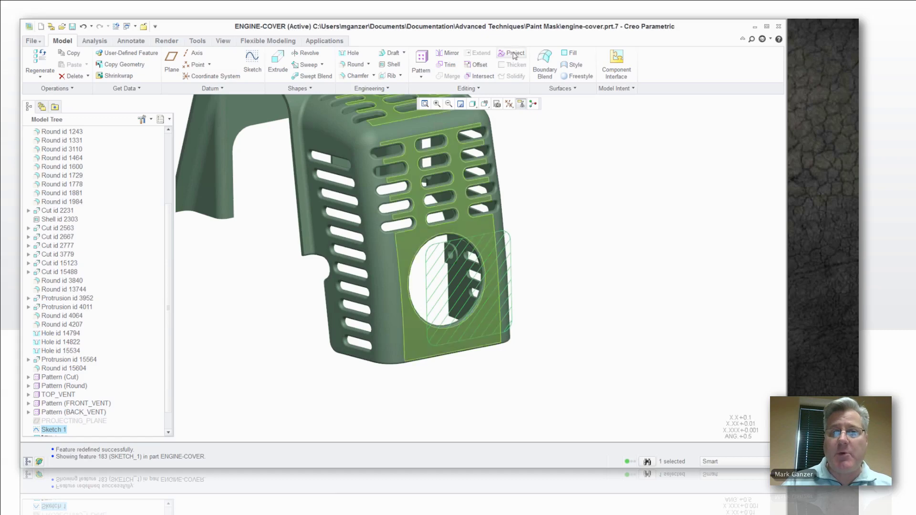
{"action": "left_click", "coordinate": [515, 54]}
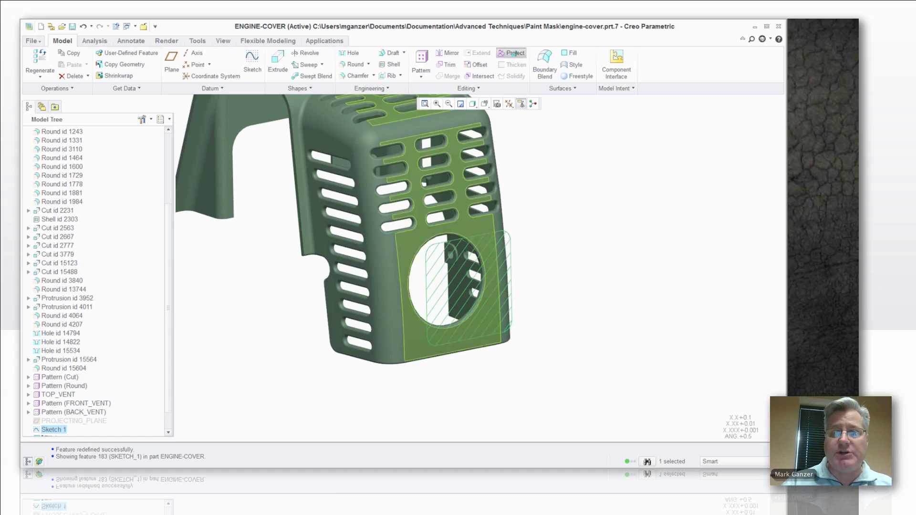
{"action": "left_click", "coordinate": [415, 266]}
{"action": "scroll", "coordinate": [439, 249], "scroll_direction": "down", "scroll_amount": 3}
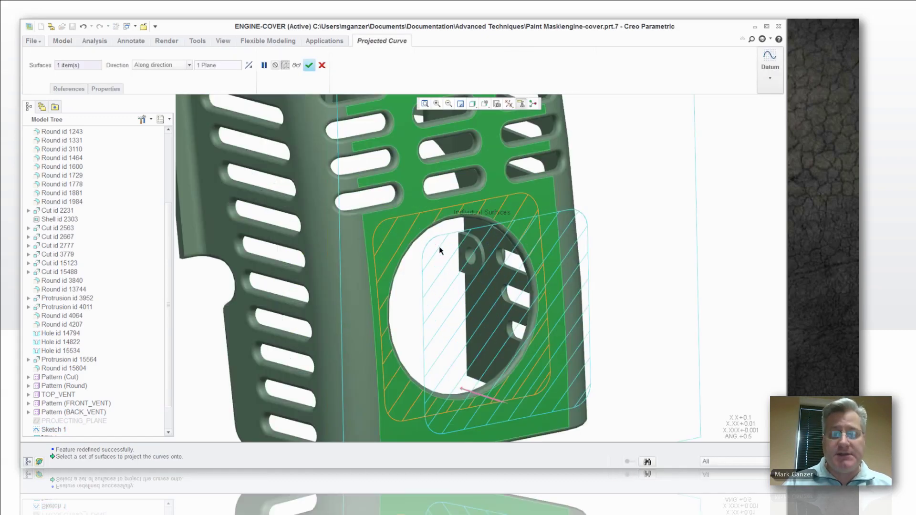
{"action": "scroll", "coordinate": [438, 246], "scroll_direction": "down", "scroll_amount": 4}
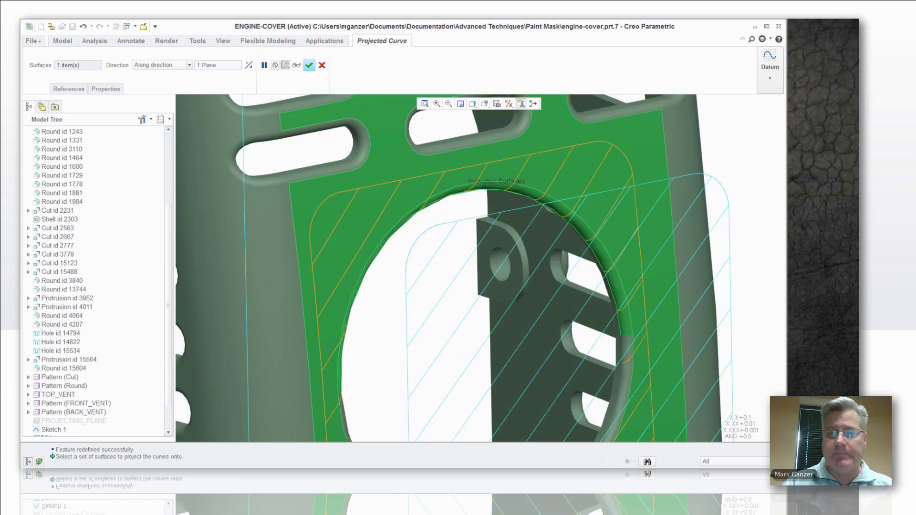
{"action": "scroll", "coordinate": [478, 295], "scroll_direction": "up", "scroll_amount": 6}
{"action": "left_click", "coordinate": [309, 66]}
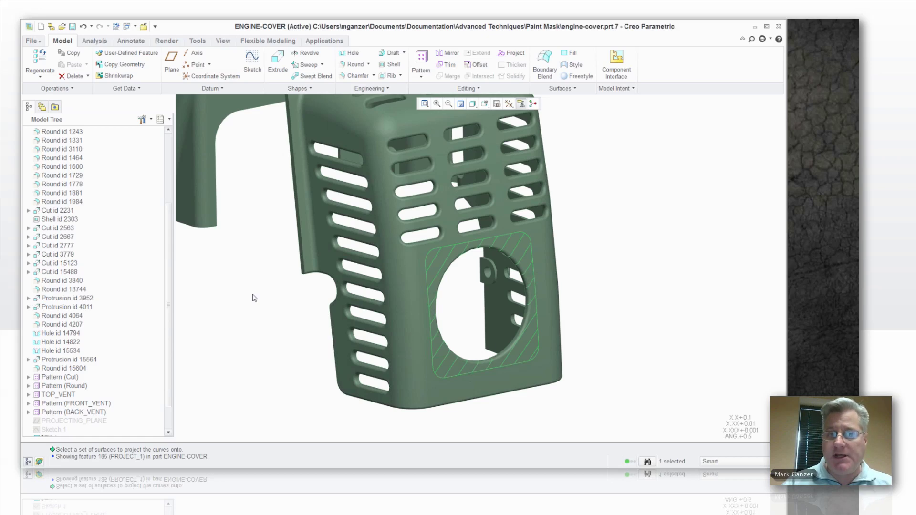
Create the empty drawing 'show-me' with ENGINE-COVER.PRT as its model
{"action": "key", "text": "ctrl+d"}
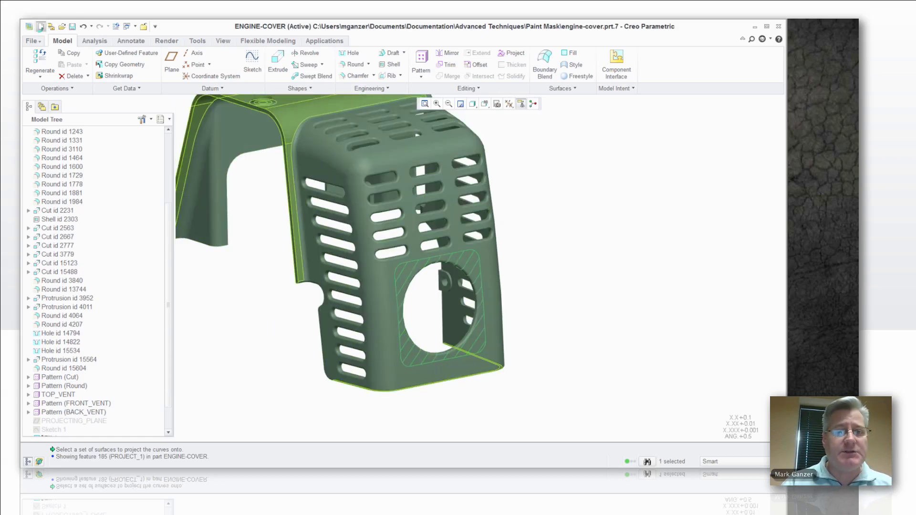
{"action": "left_click", "coordinate": [41, 27]}
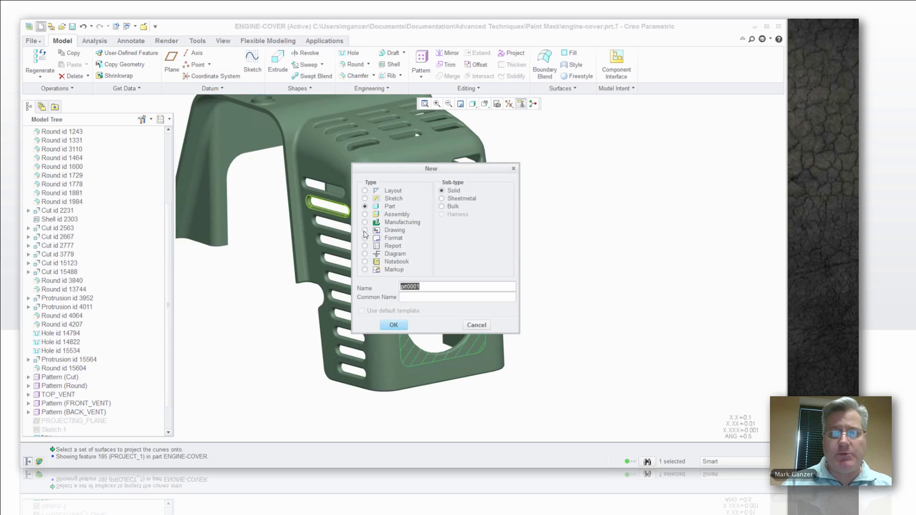
{"action": "left_click", "coordinate": [366, 230]}
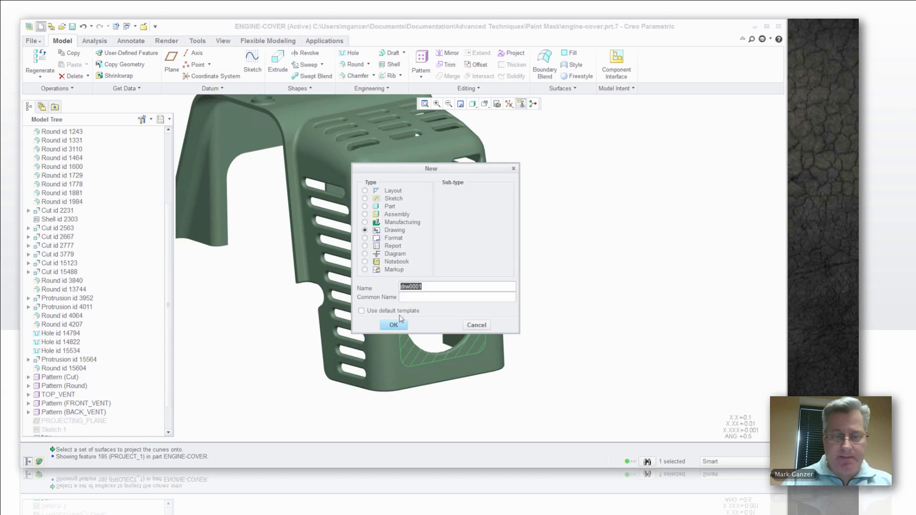
{"action": "type", "text": "sh"}
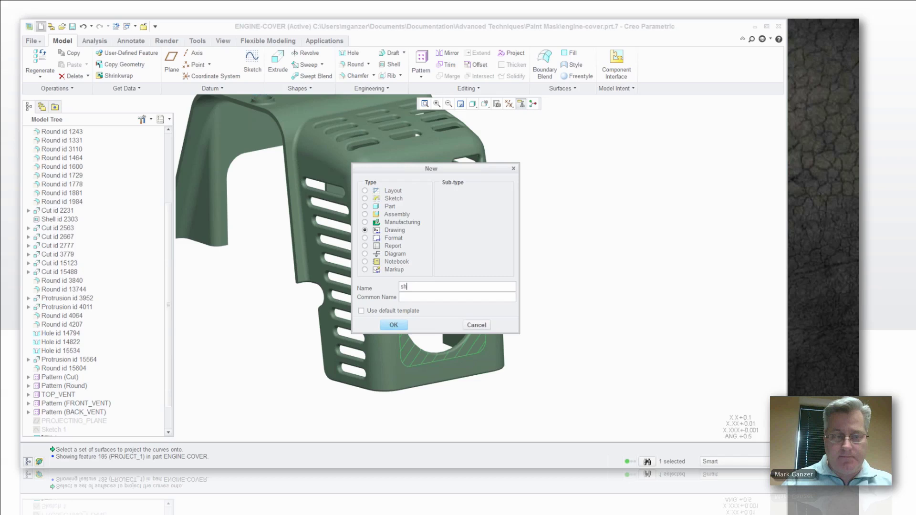
{"action": "type", "text": "ow"}
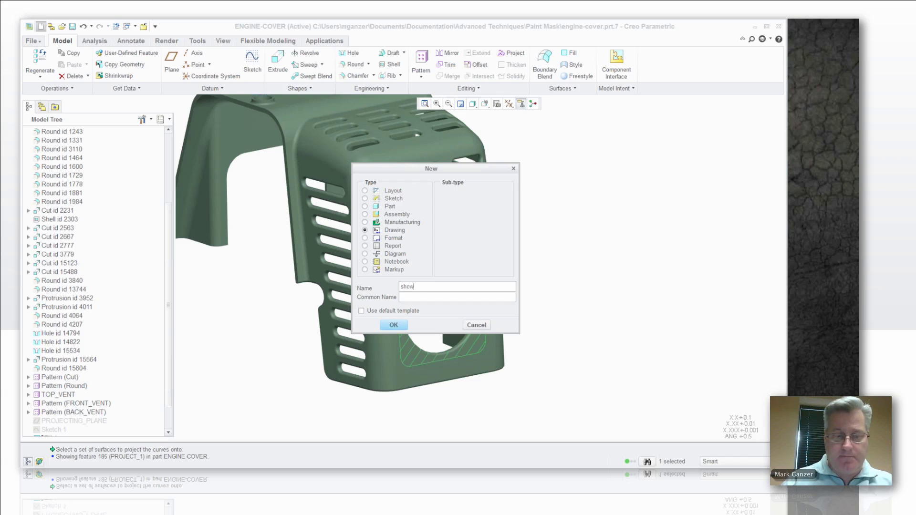
{"action": "type", "text": "-me"}
{"action": "left_click", "coordinate": [393, 325]}
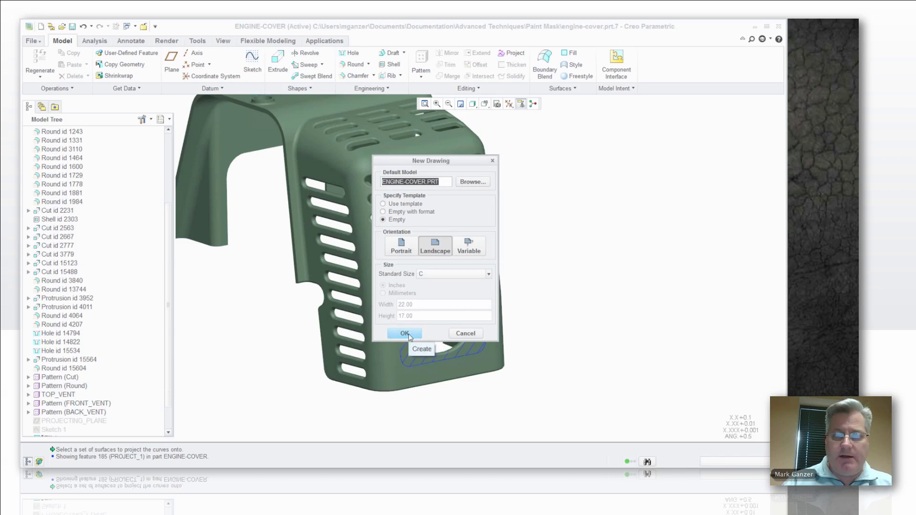
{"action": "left_click", "coordinate": [404, 334]}
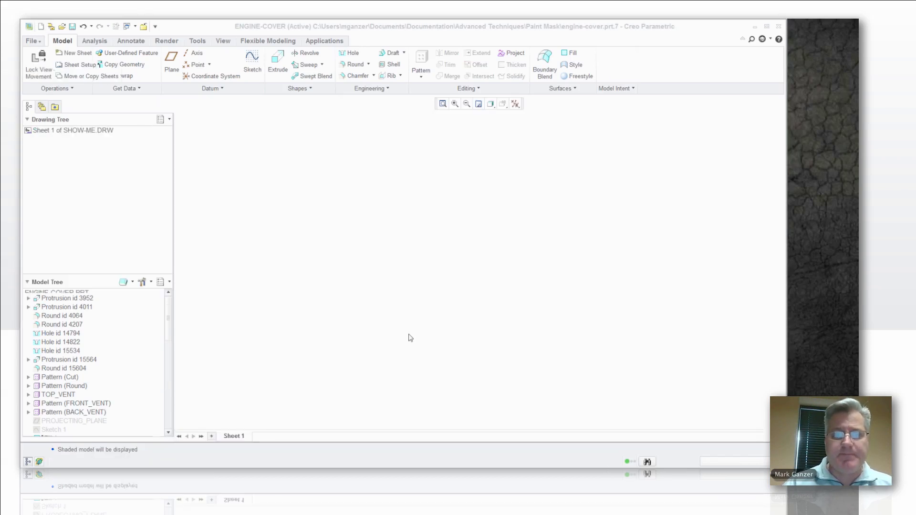
Place a general view at the sheet centre with LEFT orientation and No Hidden display
{"action": "left_click", "coordinate": [193, 62]}
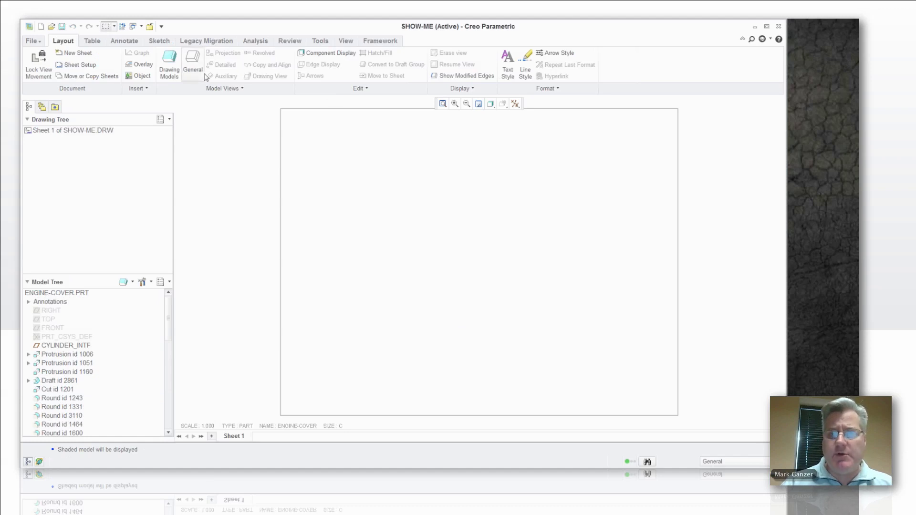
{"action": "left_click", "coordinate": [417, 281]}
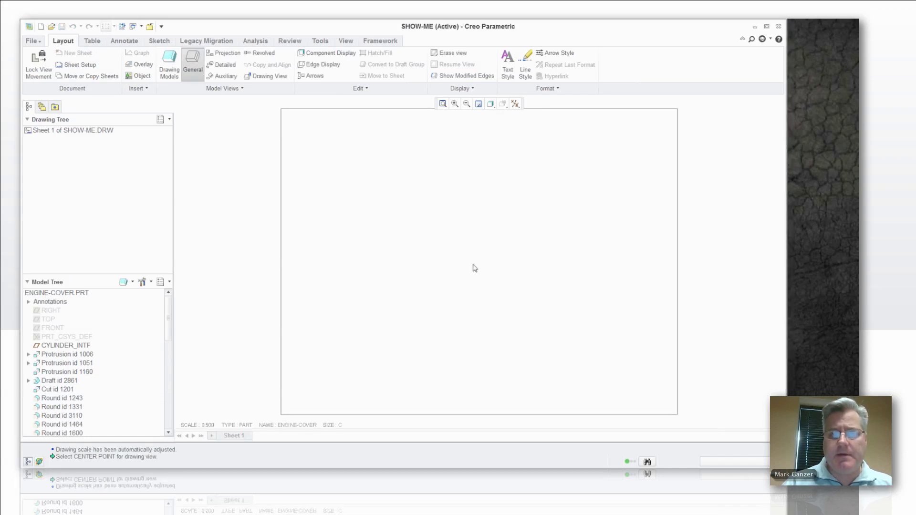
{"action": "left_click", "coordinate": [475, 268]}
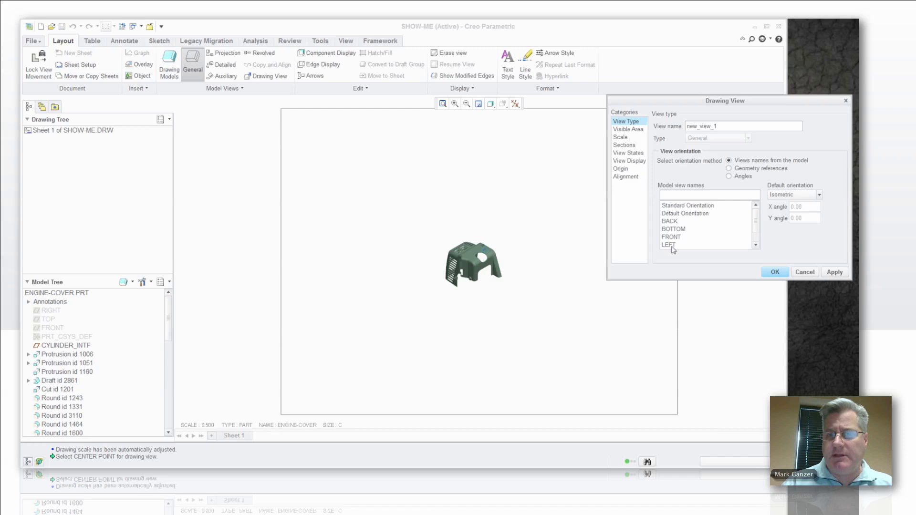
{"action": "left_click", "coordinate": [673, 245]}
{"action": "left_click", "coordinate": [841, 275]}
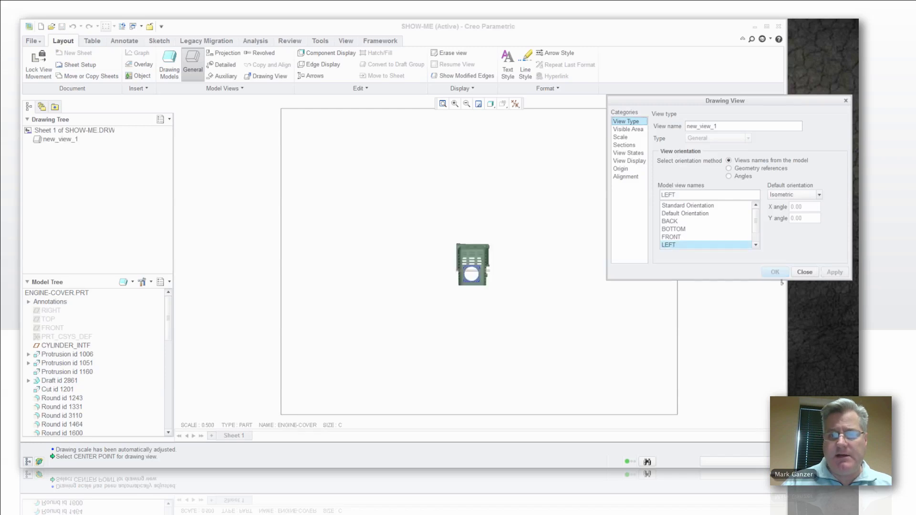
{"action": "left_click", "coordinate": [635, 153]}
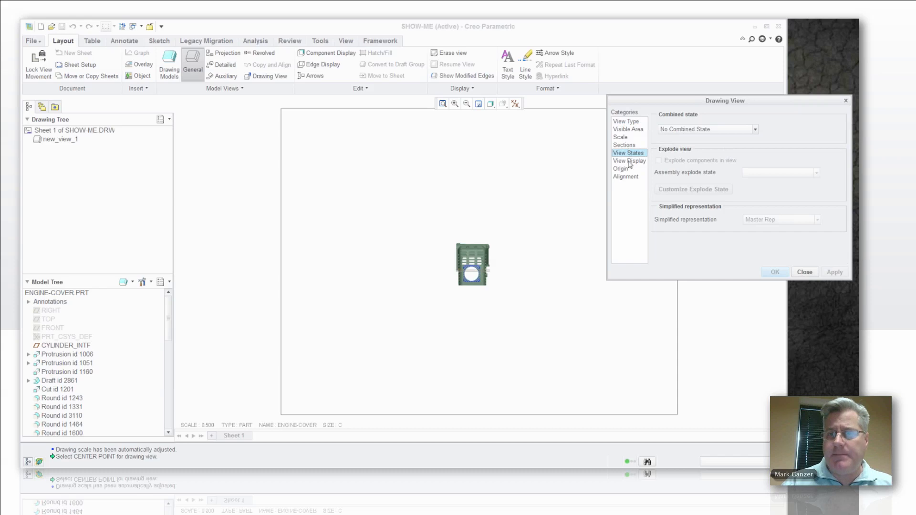
{"action": "left_click", "coordinate": [630, 161]}
{"action": "left_click", "coordinate": [760, 134]}
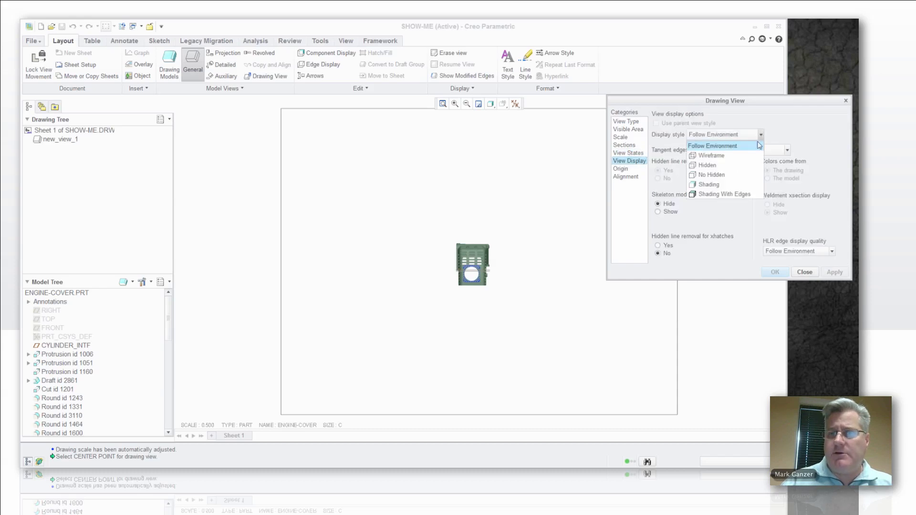
{"action": "left_click", "coordinate": [737, 175]}
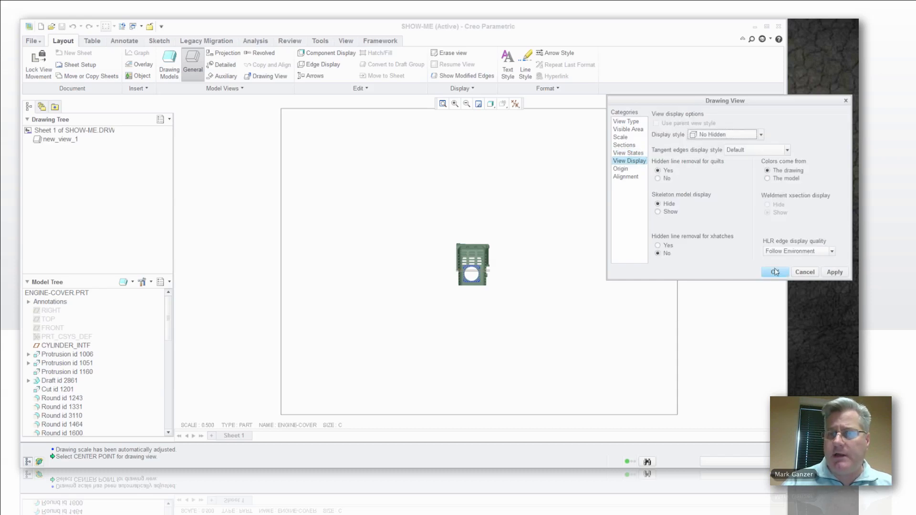
{"action": "left_click", "coordinate": [776, 271]}
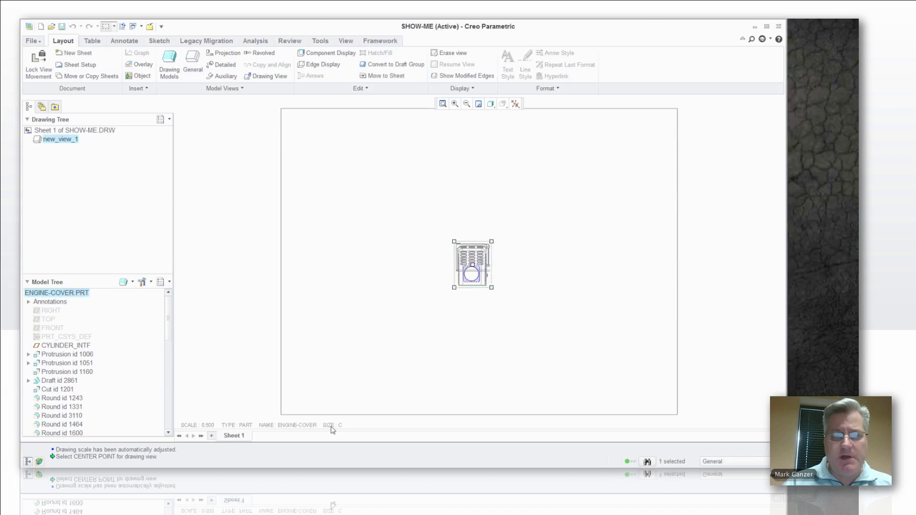
Set the drawing scale to 1 and hide all datums
{"action": "double_click", "coordinate": [212, 425]}
{"action": "type", "text": "1"}
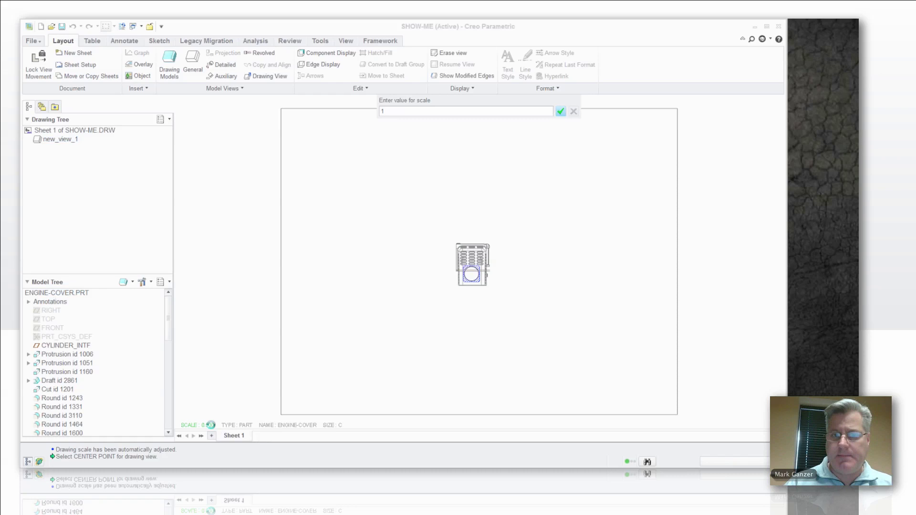
{"action": "key", "text": "Return"}
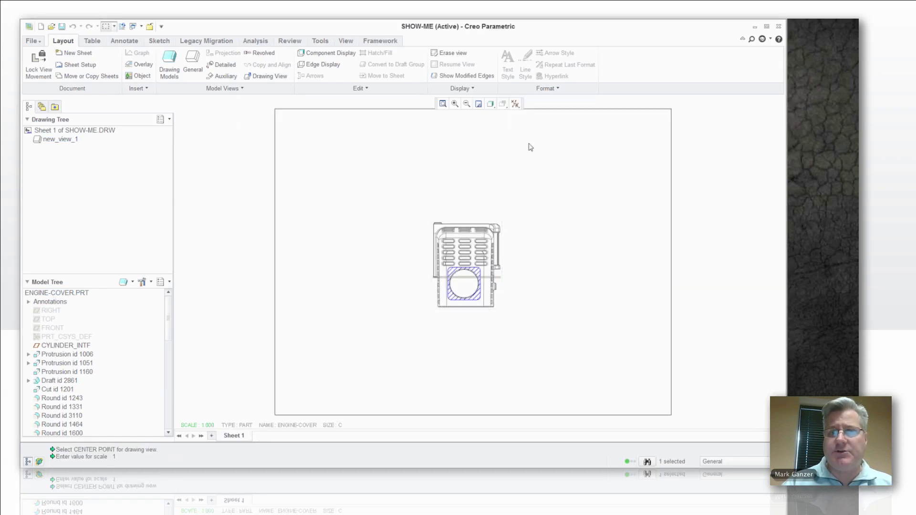
{"action": "left_click", "coordinate": [516, 104]}
{"action": "left_click", "coordinate": [515, 119]}
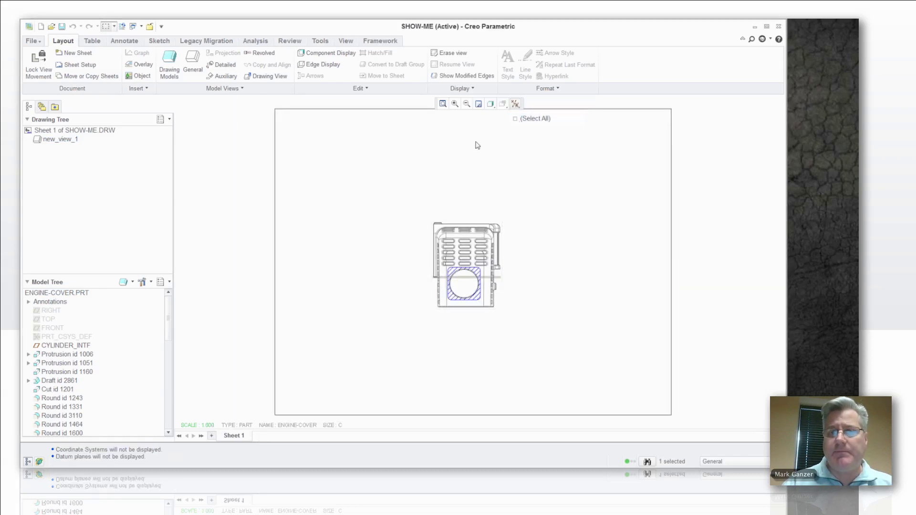
{"action": "scroll", "coordinate": [466, 275], "scroll_direction": "down", "scroll_amount": 6}
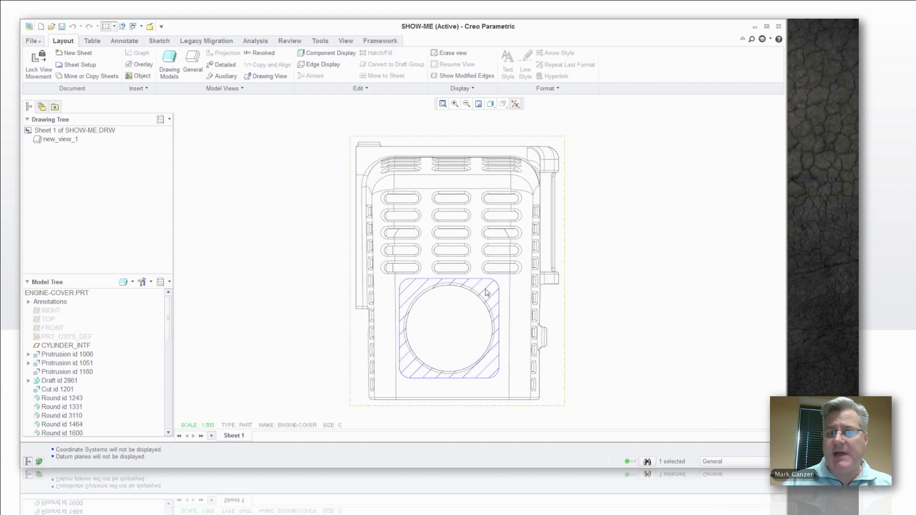
{"action": "scroll", "coordinate": [315, 317], "scroll_direction": "up", "scroll_amount": 2}
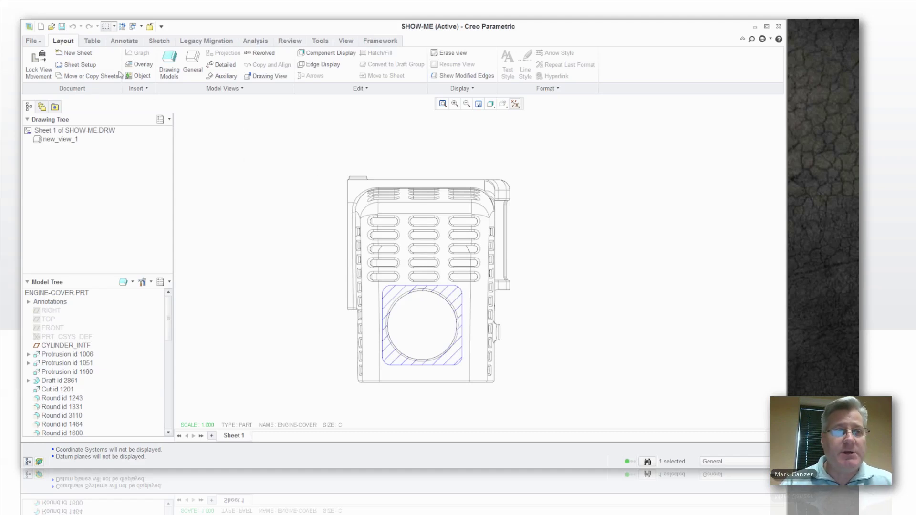
Add a leader note 'NO PAINT IN THIS AREA' pointing at the hatched curve's corner
{"action": "left_click", "coordinate": [124, 41]}
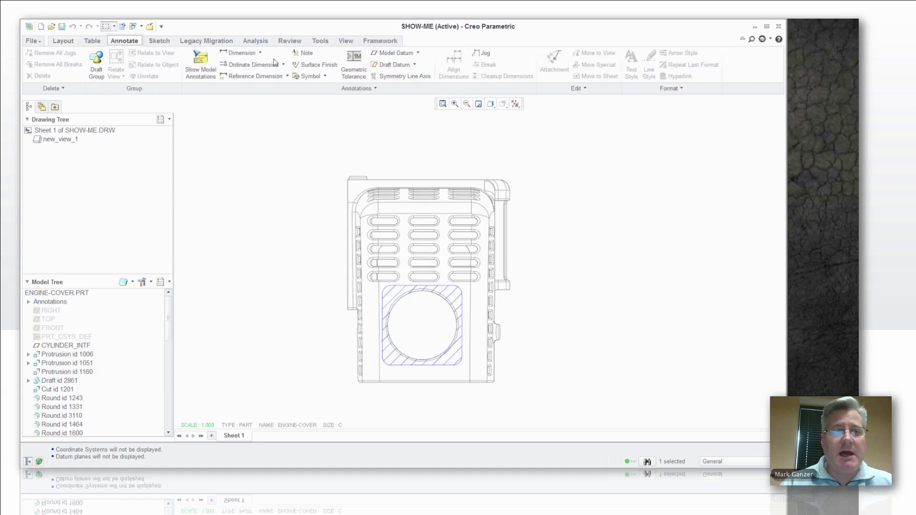
{"action": "left_click", "coordinate": [303, 53]}
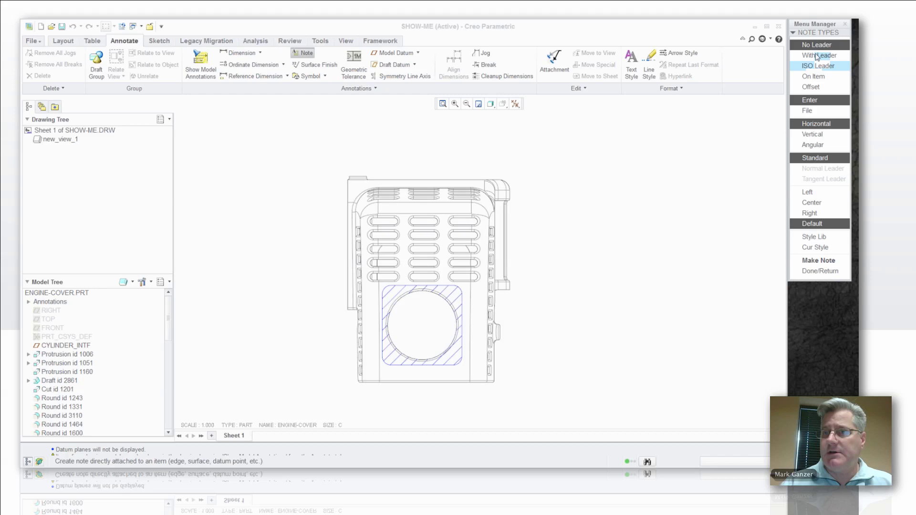
{"action": "left_click", "coordinate": [817, 55]}
{"action": "left_click", "coordinate": [819, 261]}
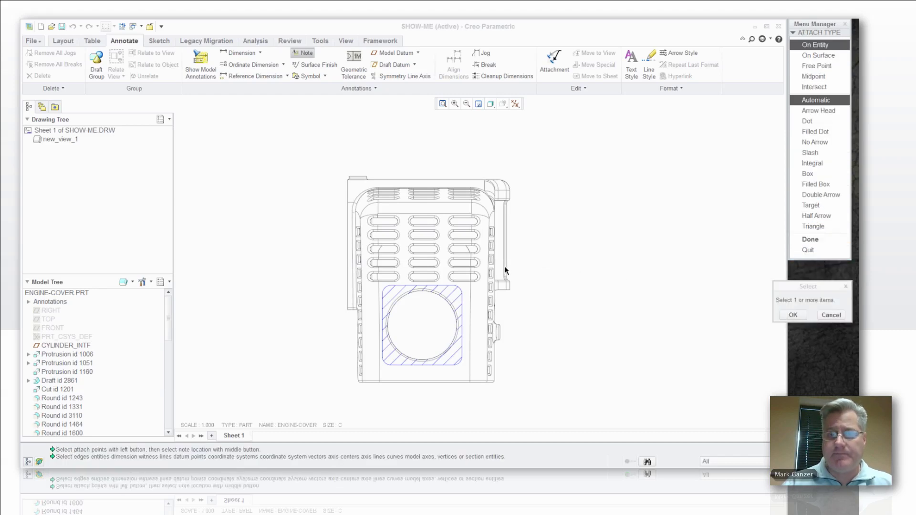
{"action": "left_click", "coordinate": [460, 291]}
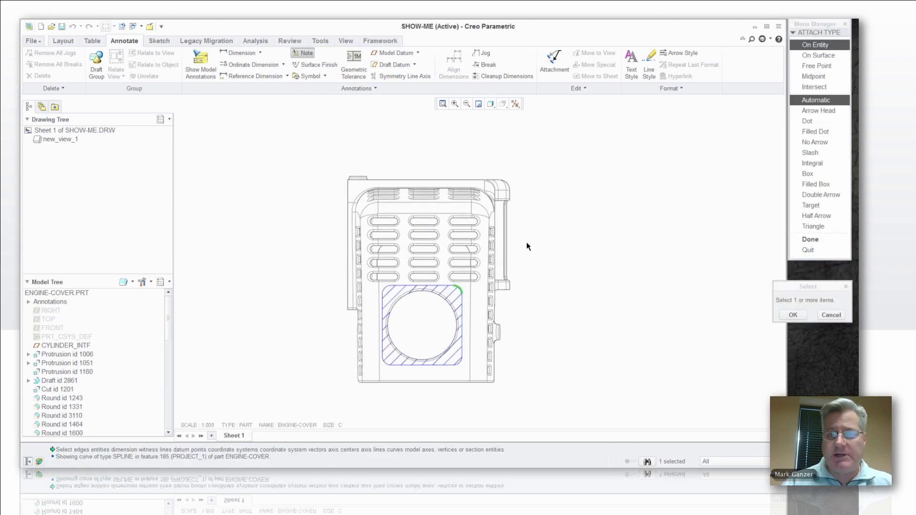
{"action": "middle_click", "coordinate": [553, 218]}
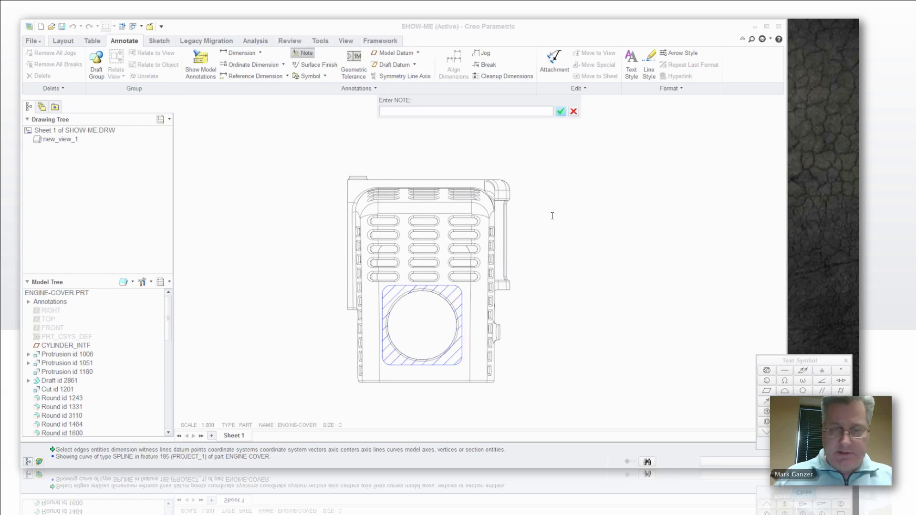
{"action": "type", "text": "NO PAIN"}
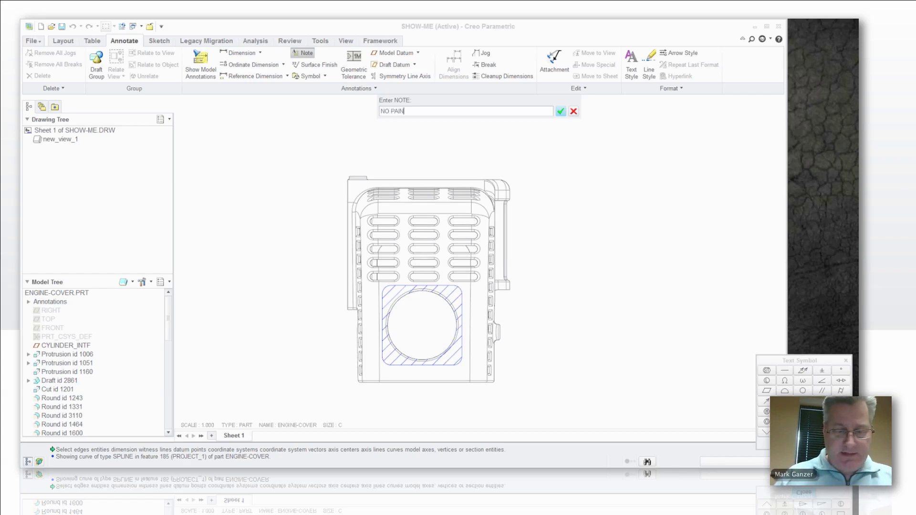
{"action": "type", "text": "T IN THI"}
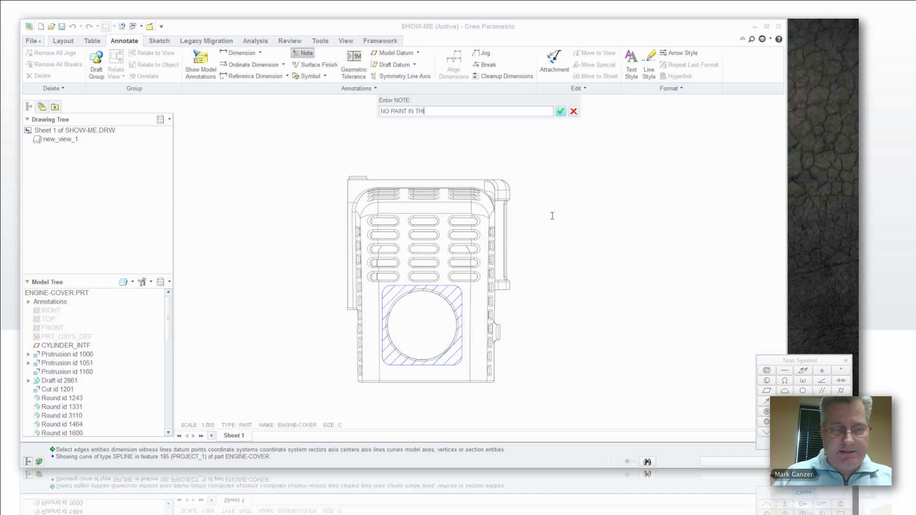
{"action": "type", "text": "S AREA"}
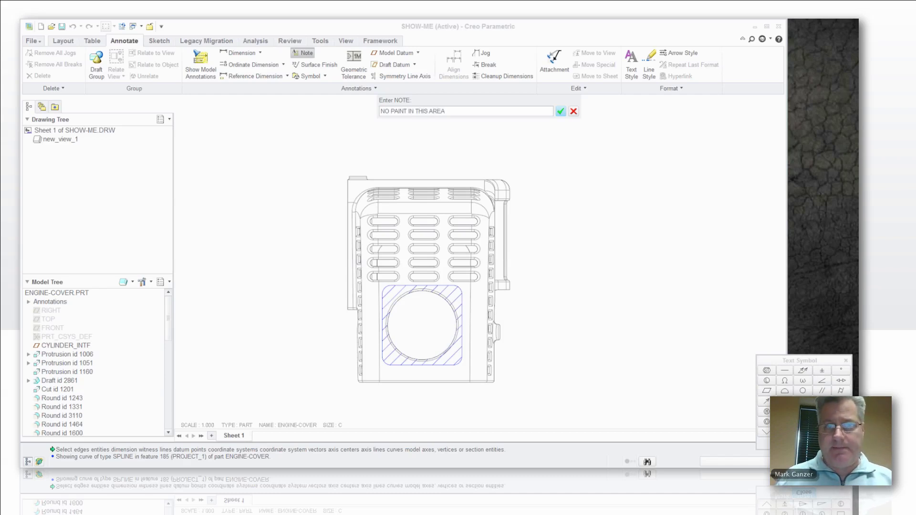
{"action": "key", "text": "Return"}
{"action": "key", "text": "Return"}
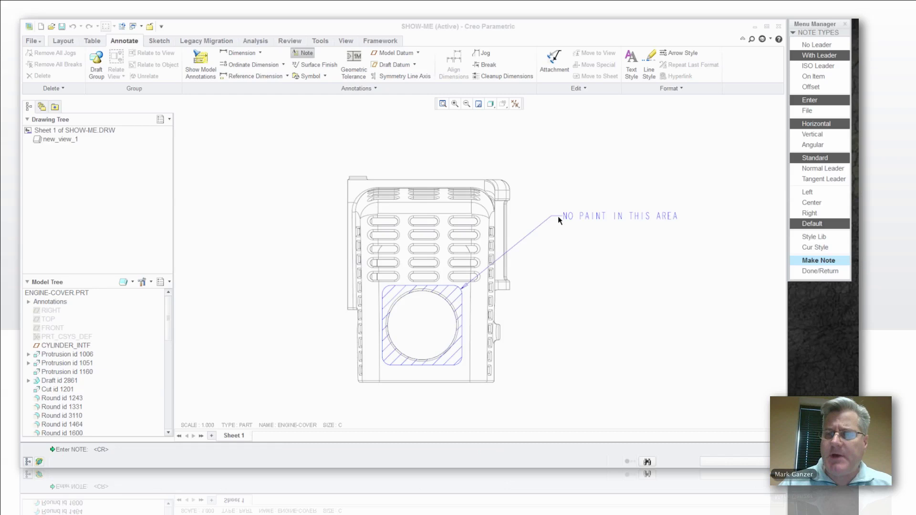